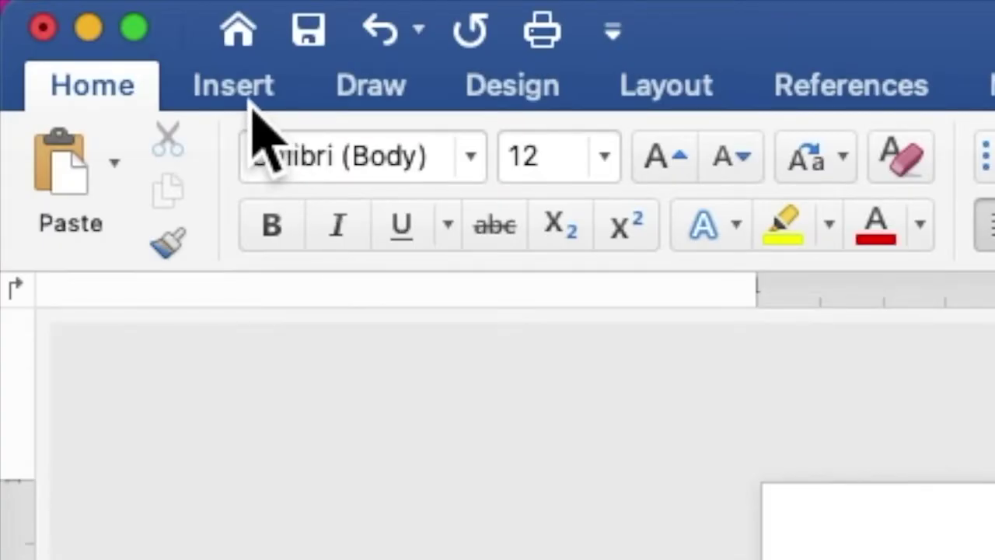
# Step: Insert COUPLE PICTURE.jpg from file into the blank document
pyautogui.click(237, 87)
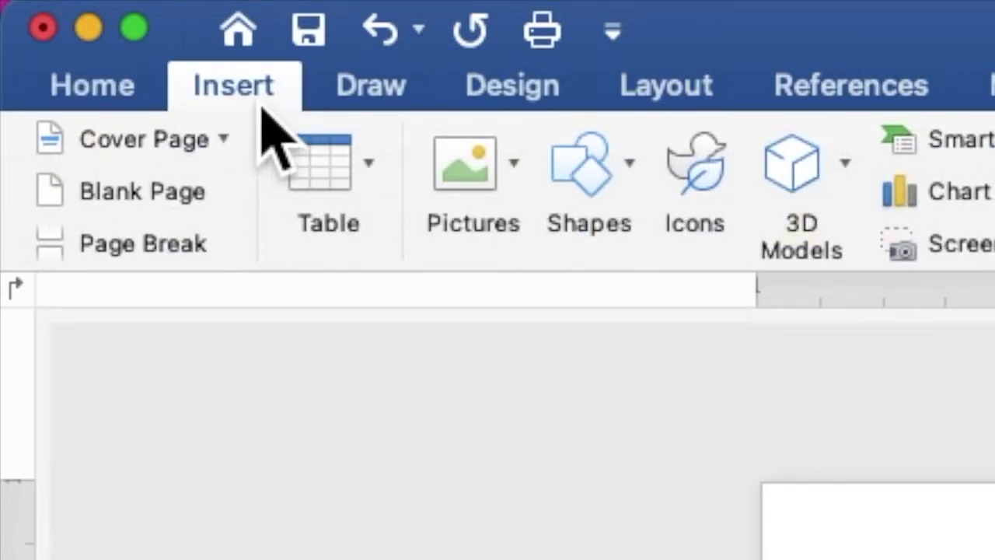
pyautogui.click(471, 186)
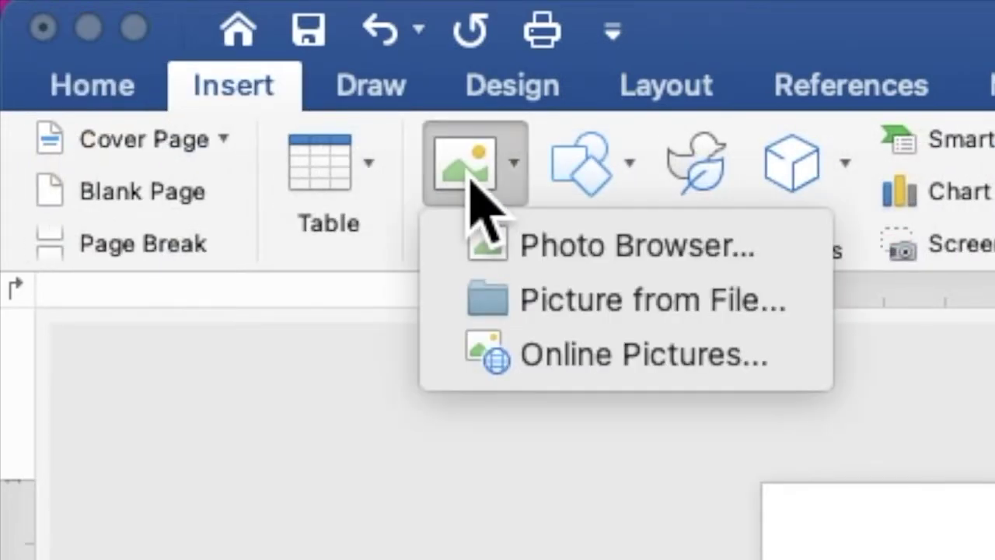
pyautogui.click(559, 302)
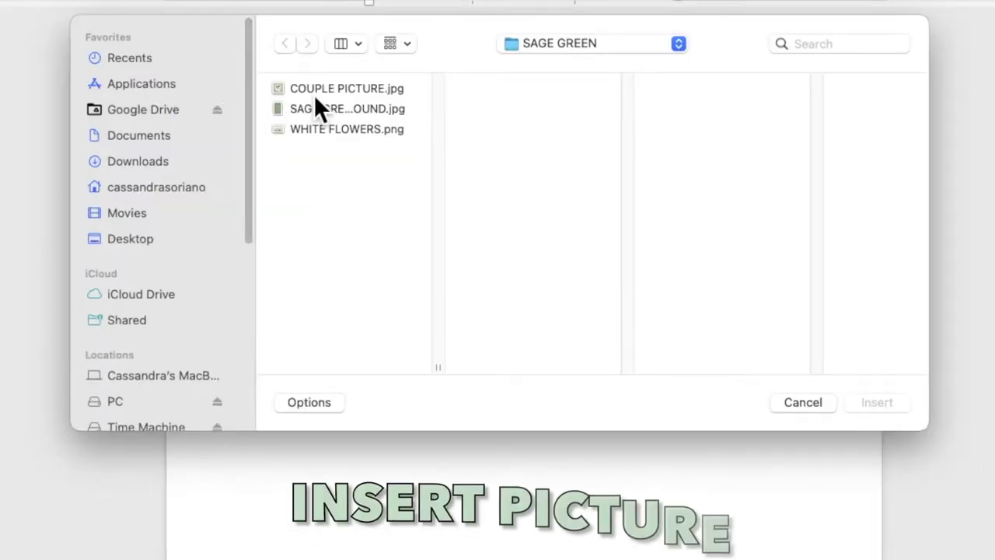
pyautogui.click(350, 137)
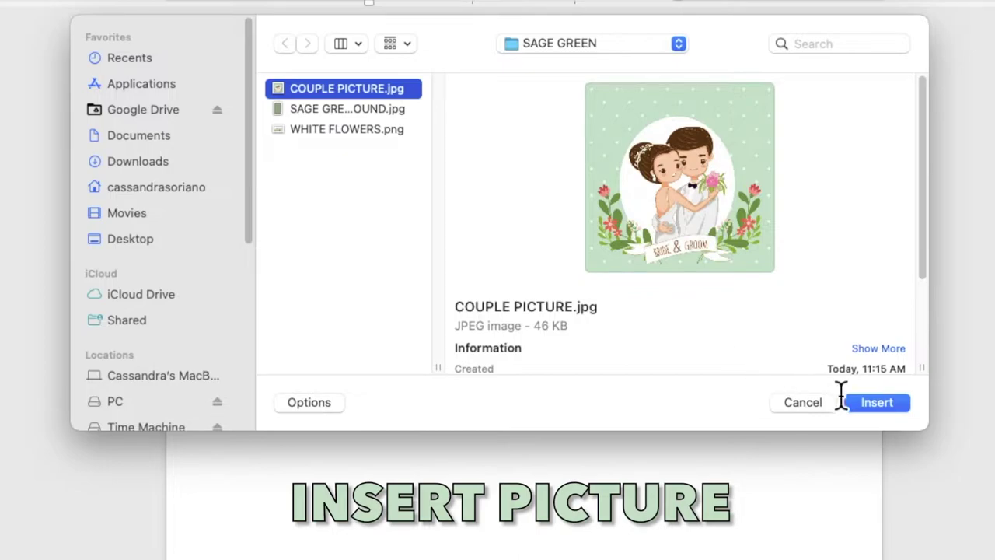
pyautogui.click(873, 406)
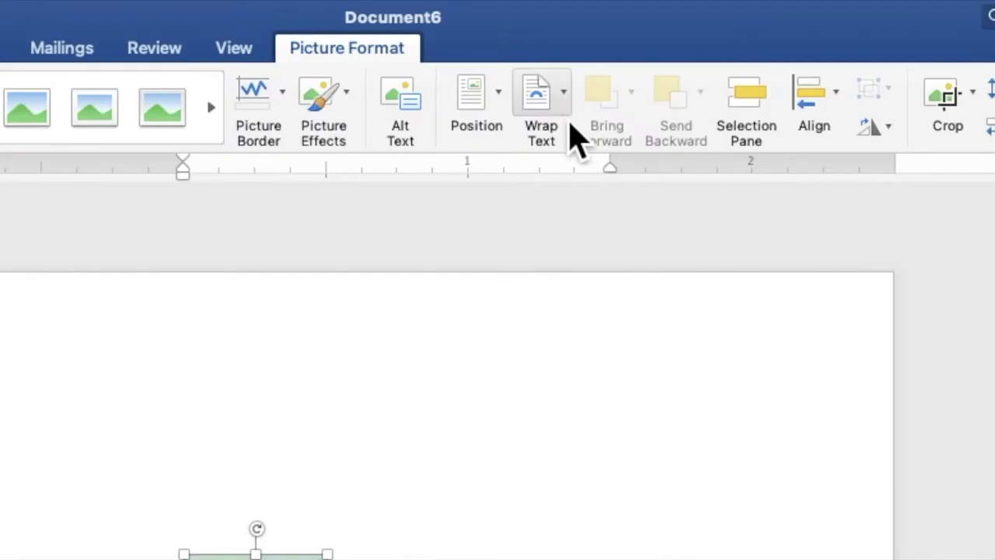
# Step: Set the couple picture behind text, move it upper left, and enlarge it to 1.83 × 1.83 in
pyautogui.click(588, 45)
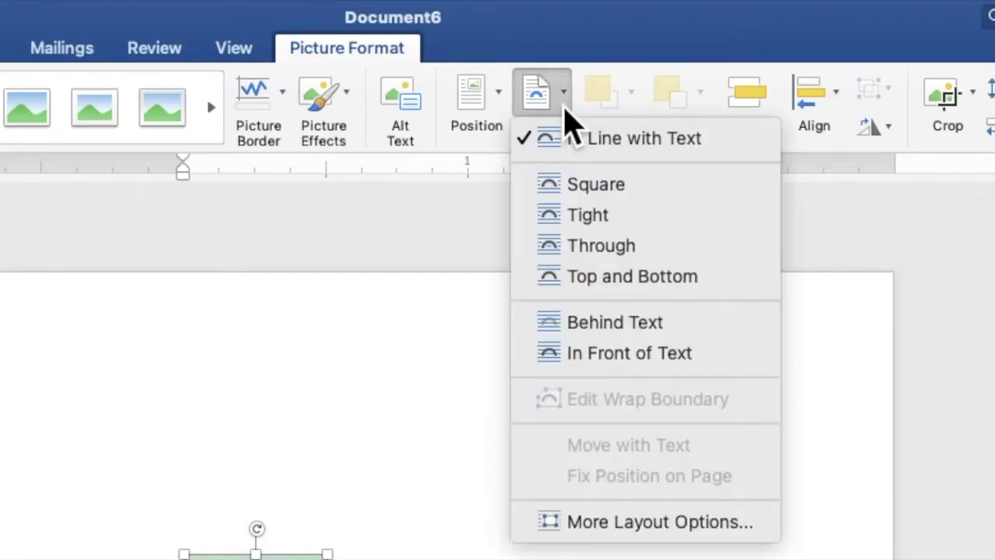
pyautogui.click(607, 328)
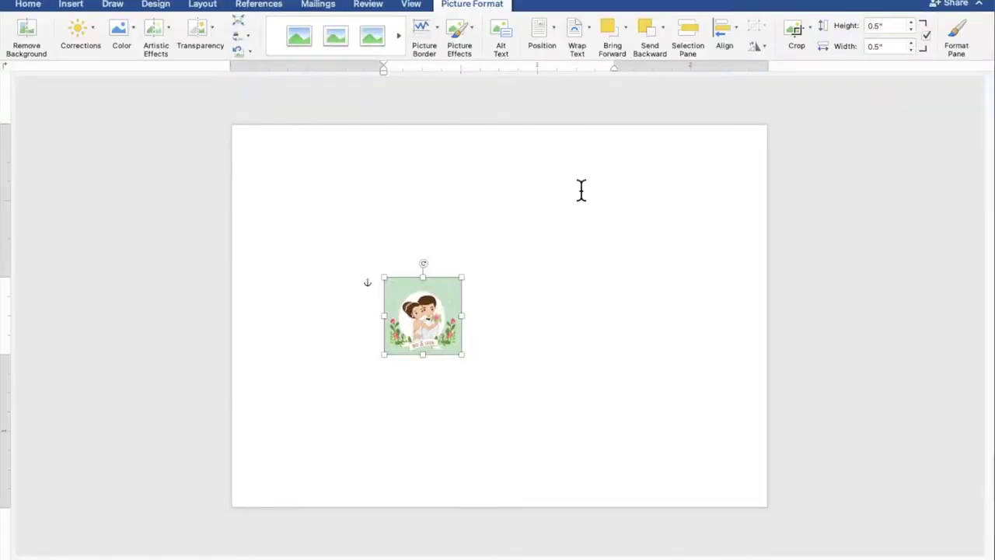
pyautogui.moveTo(458, 324); pyautogui.dragTo(378, 198)
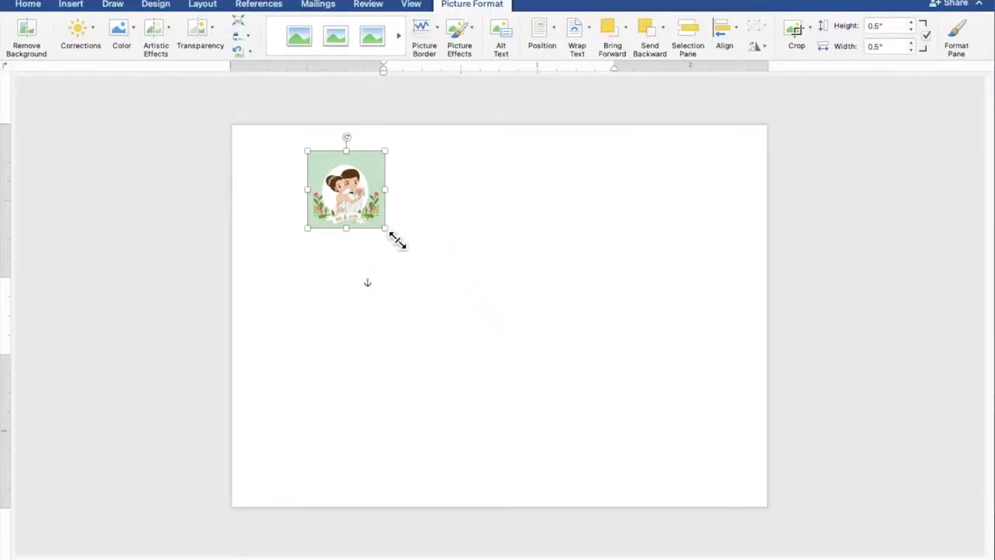
pyautogui.moveTo(393, 237); pyautogui.dragTo(521, 442)
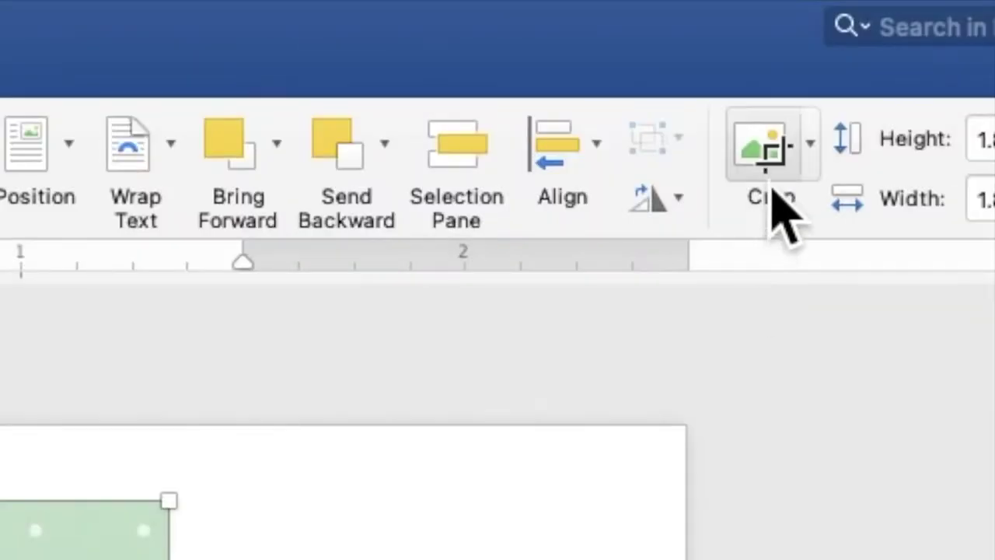
pyautogui.click(793, 36)
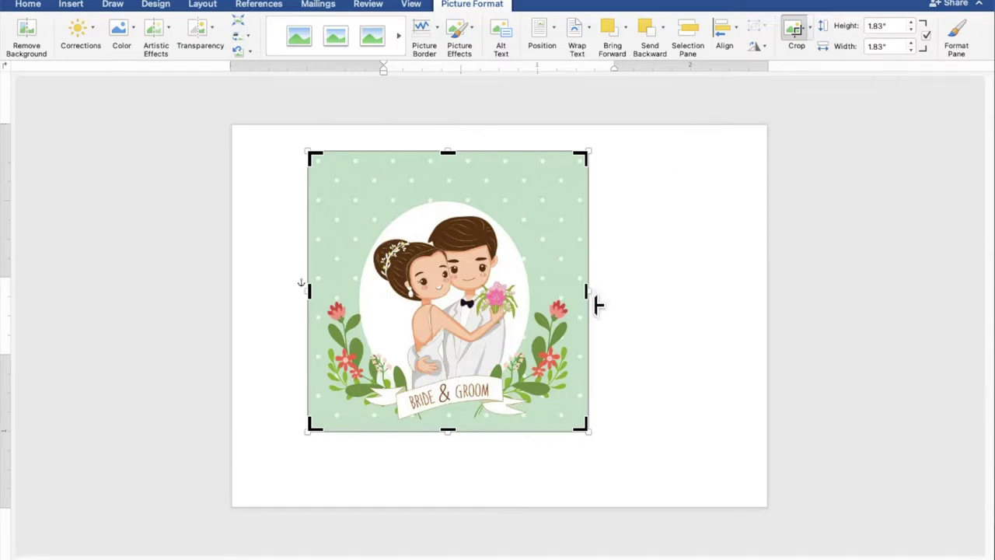
# Step: Crop the couple picture's left and right sides into a portrait shape
pyautogui.moveTo(591, 303); pyautogui.dragTo(557, 305)
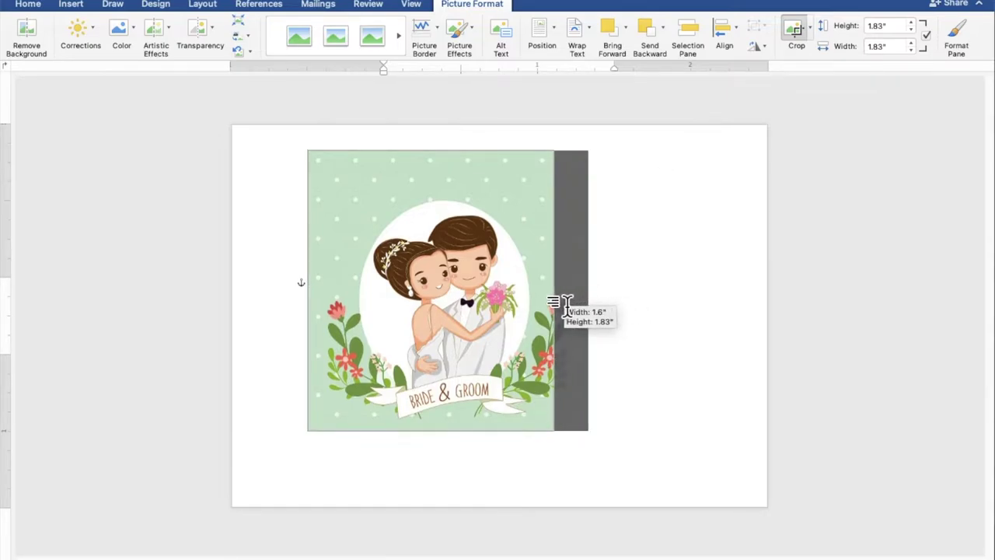
pyautogui.moveTo(557, 305); pyautogui.dragTo(555, 306)
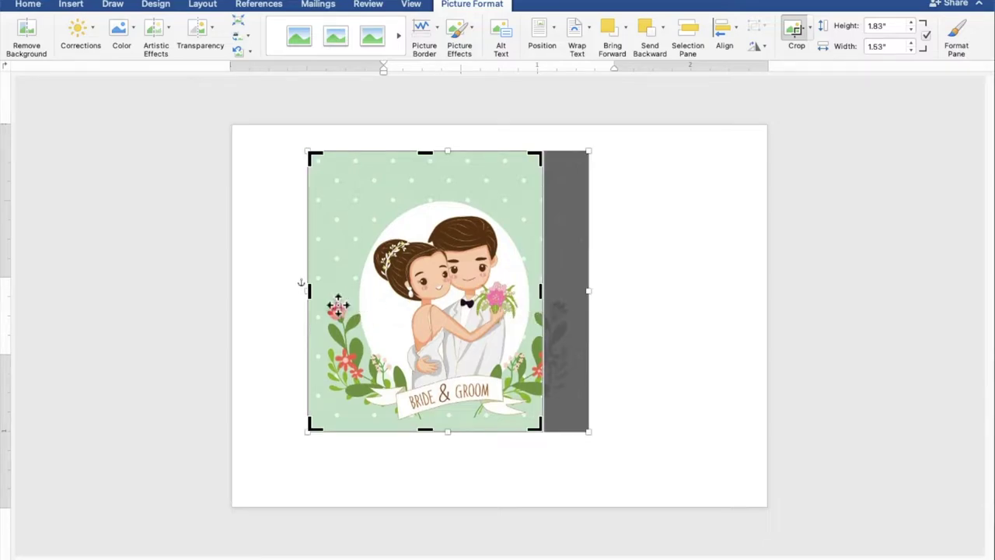
pyautogui.moveTo(317, 302); pyautogui.dragTo(358, 315)
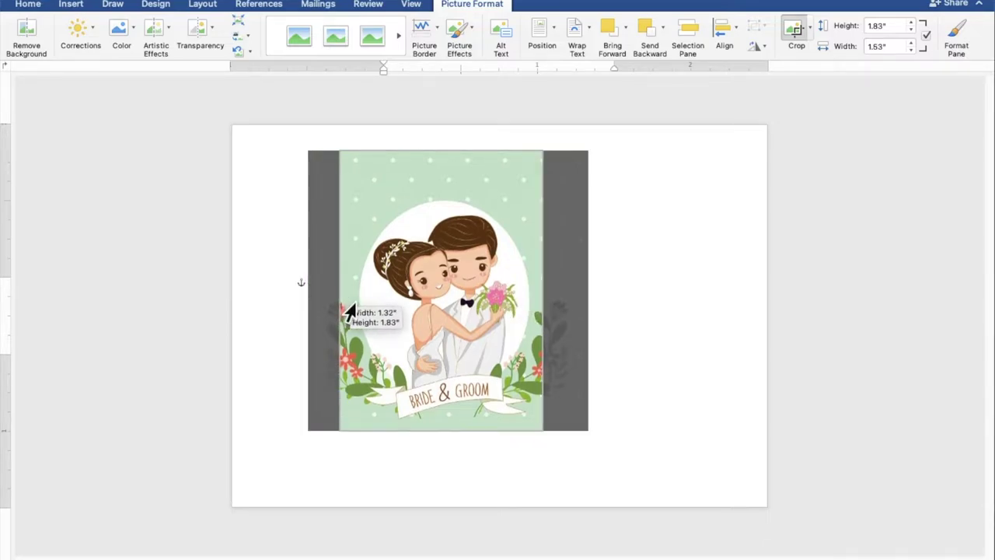
pyautogui.moveTo(358, 315); pyautogui.dragTo(357, 309)
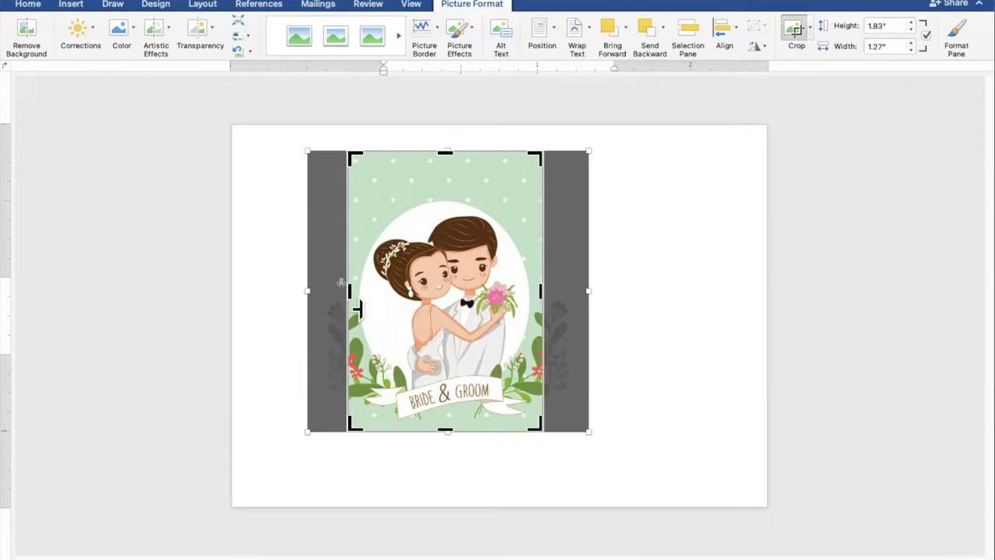
pyautogui.click(638, 344)
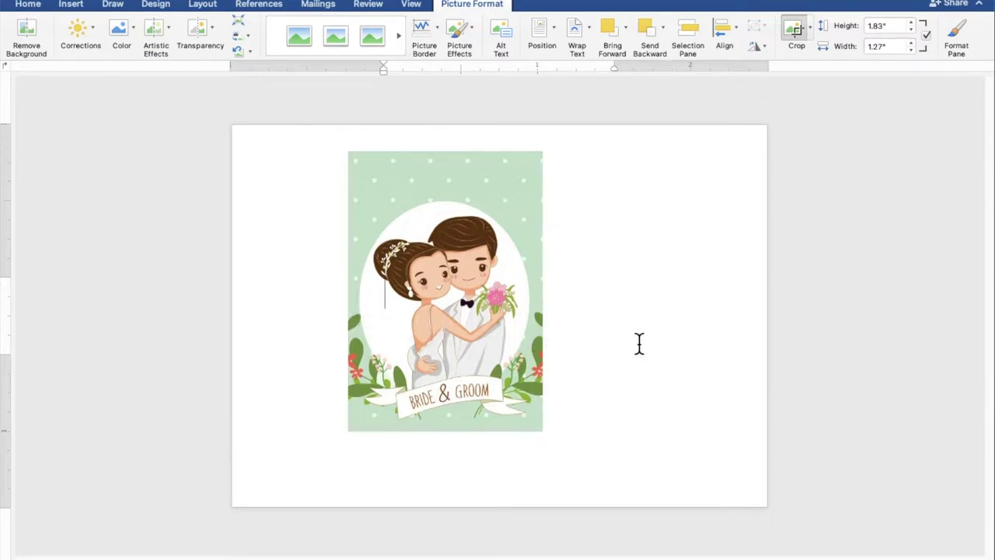
# Step: Move the cropped picture flush to the left edge and enlarge it to 1.73 × 2.5 in
pyautogui.moveTo(496, 307)
pyautogui.mouseDown()
pyautogui.moveTo(414, 300)
pyautogui.moveTo(384, 280)
pyautogui.mouseUp()
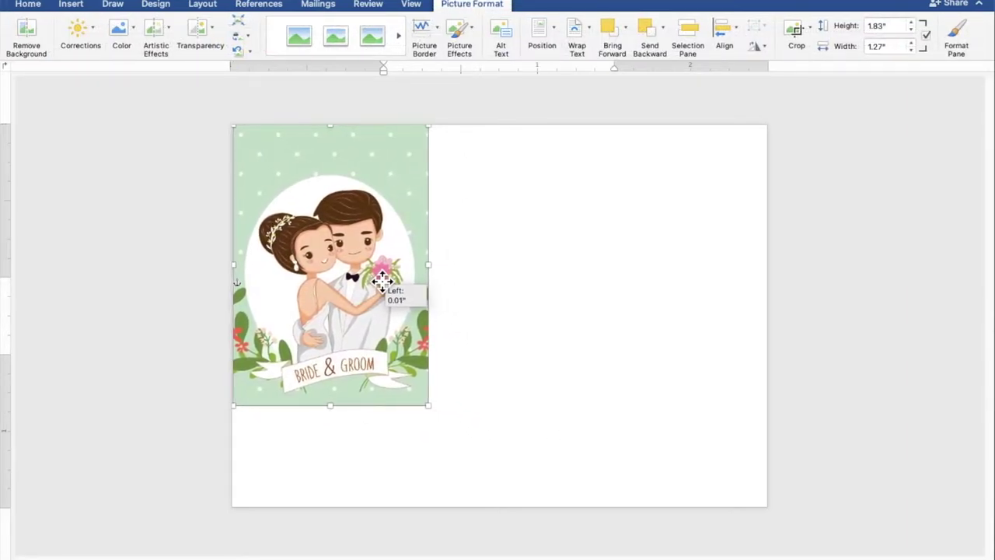
pyautogui.moveTo(384, 280); pyautogui.dragTo(385, 282)
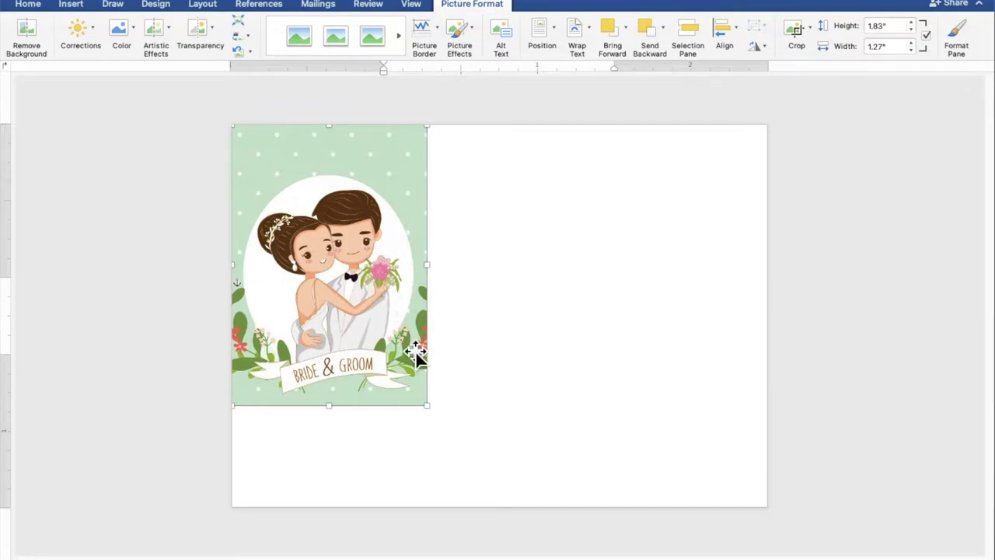
pyautogui.moveTo(440, 423); pyautogui.dragTo(483, 516)
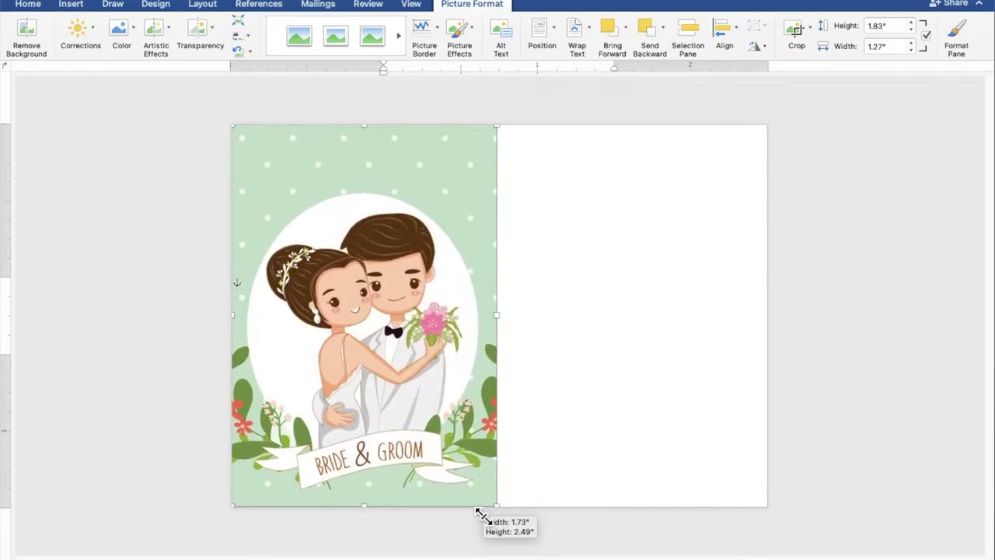
pyautogui.moveTo(478, 512); pyautogui.dragTo(479, 515)
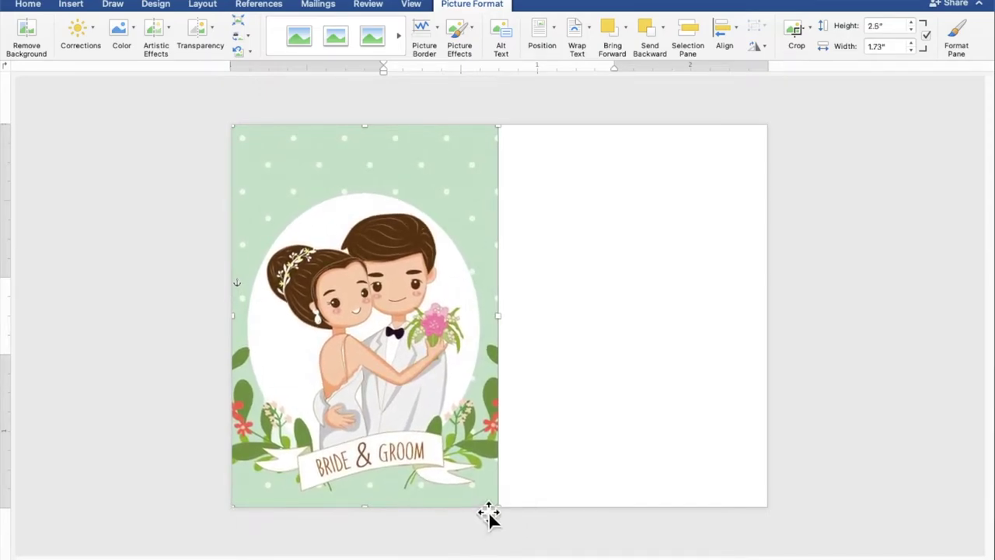
pyautogui.click(640, 472)
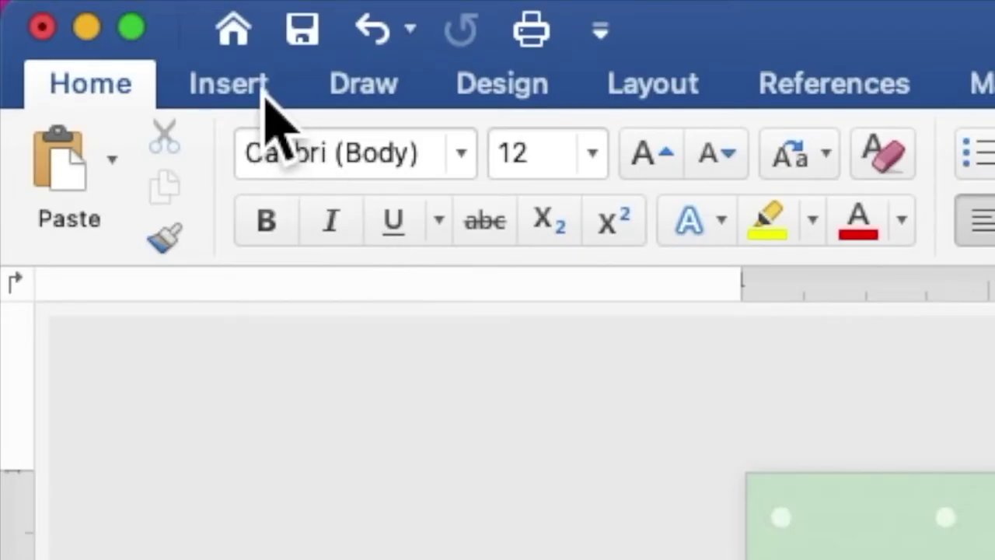
# Step: Insert the SAGE GREEN BACKGROUND image from file
pyautogui.click(263, 89)
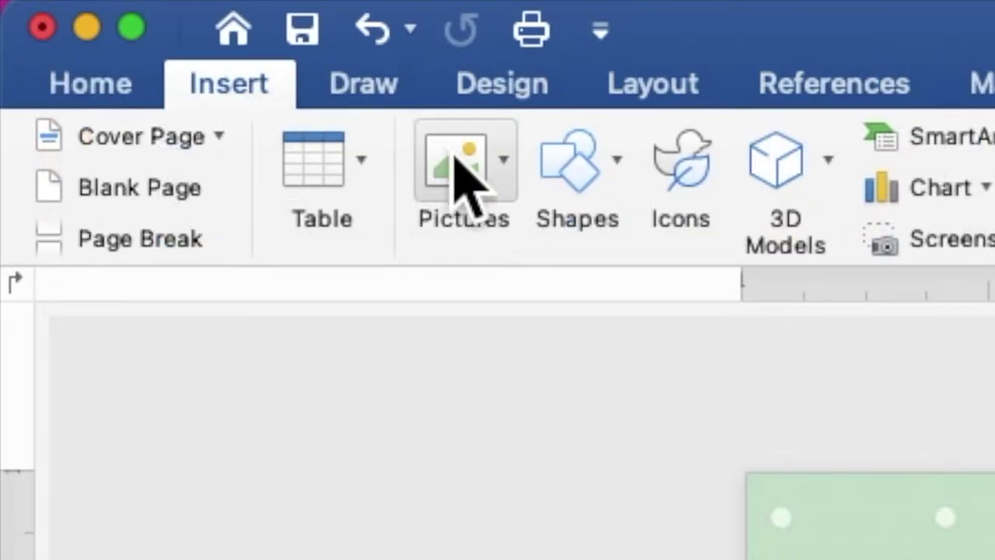
pyautogui.click(457, 175)
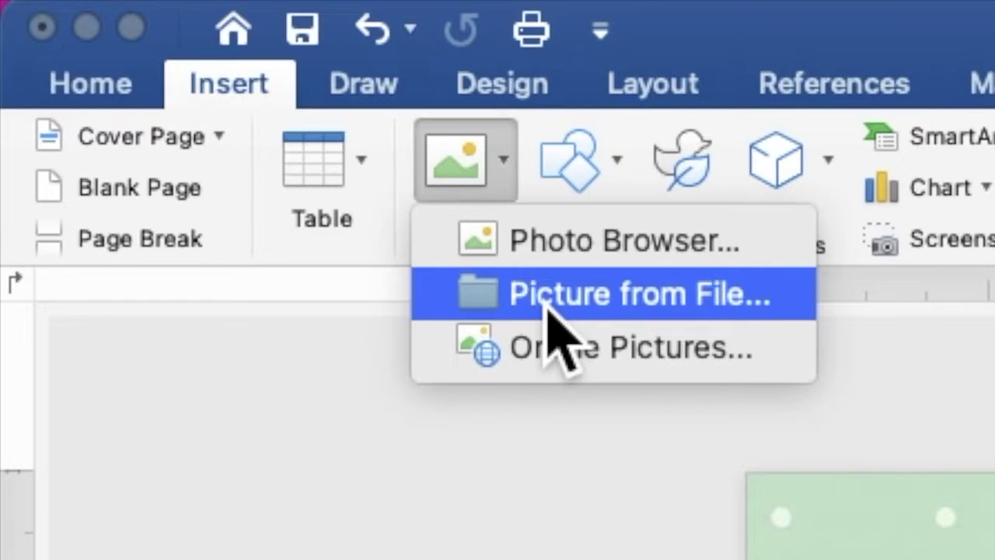
pyautogui.click(549, 308)
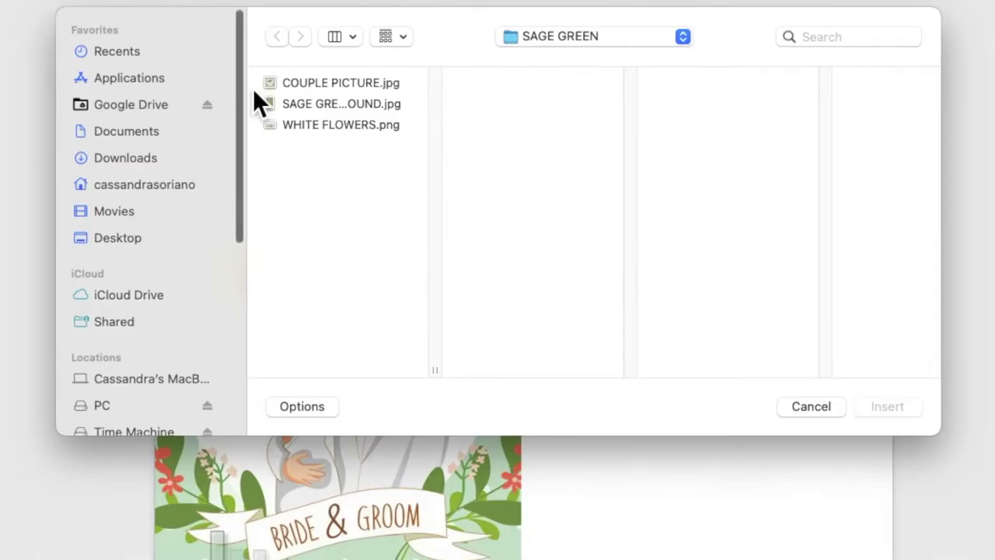
pyautogui.click(308, 109)
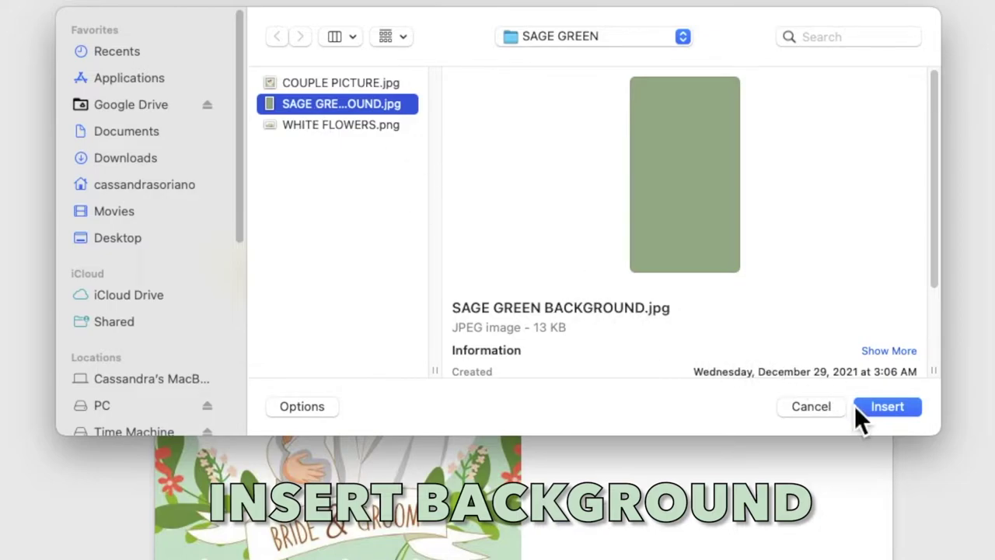
pyautogui.click(887, 407)
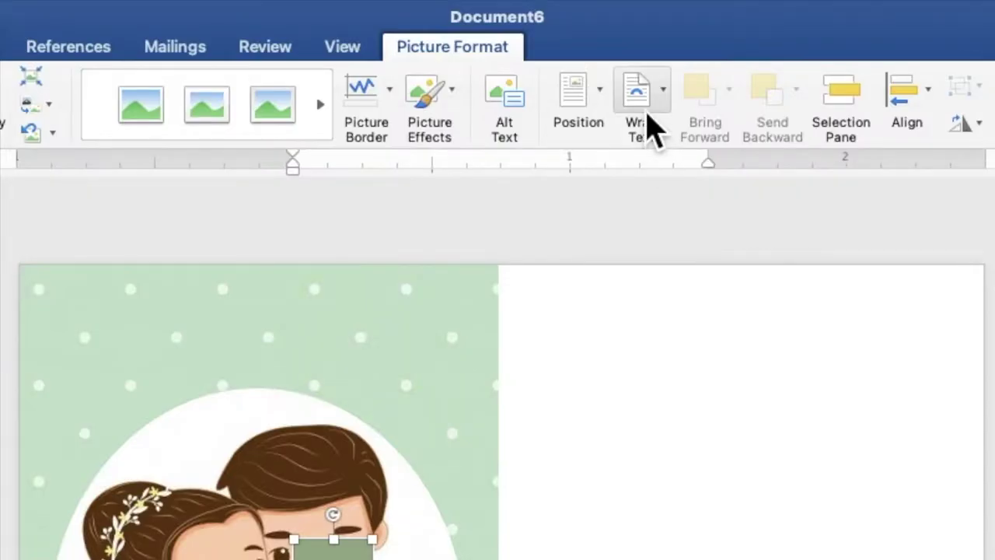
# Step: Set the green image behind text and stretch it over the right half, about 1.8 × 3.2 in
pyautogui.click(582, 49)
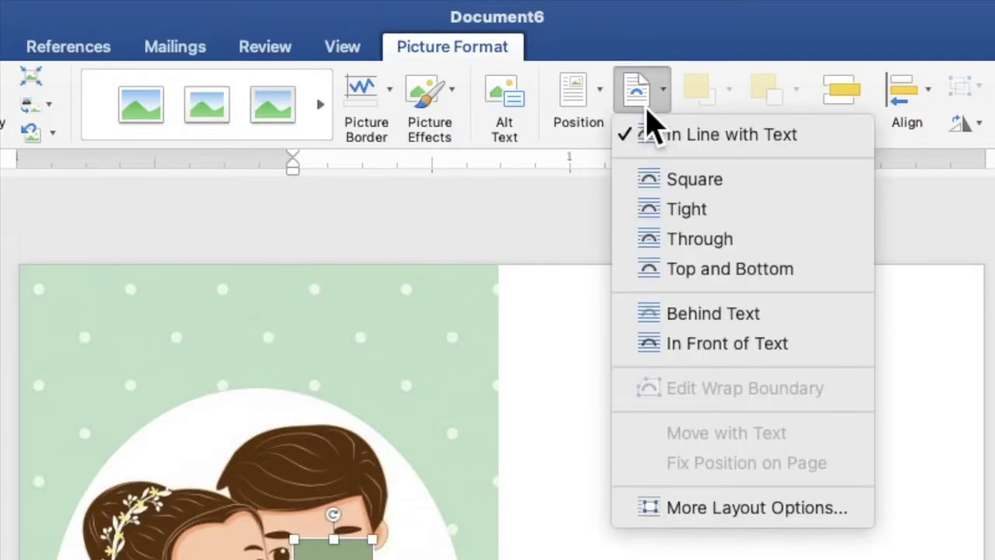
pyautogui.click(726, 314)
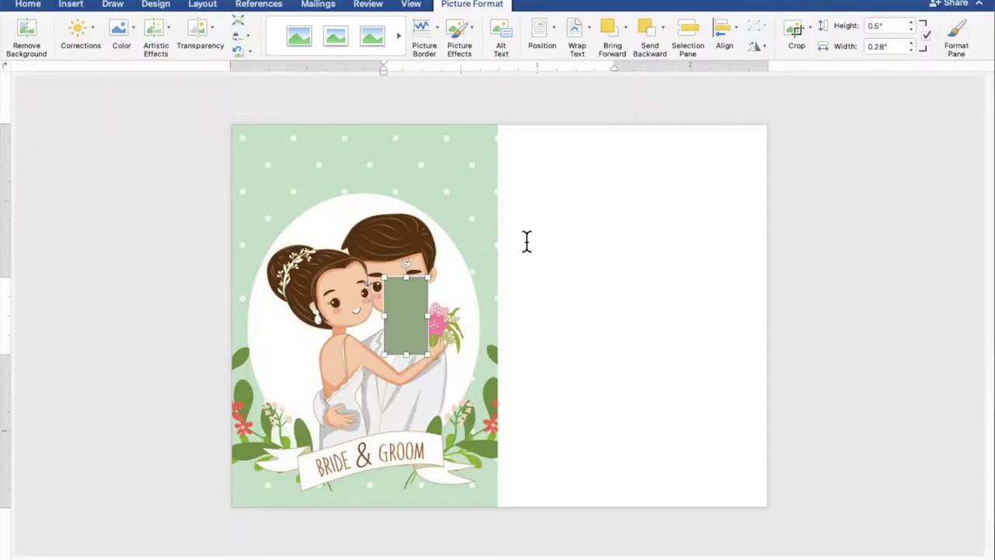
pyautogui.moveTo(426, 307)
pyautogui.mouseDown()
pyautogui.moveTo(545, 173)
pyautogui.moveTo(540, 156)
pyautogui.mouseUp()
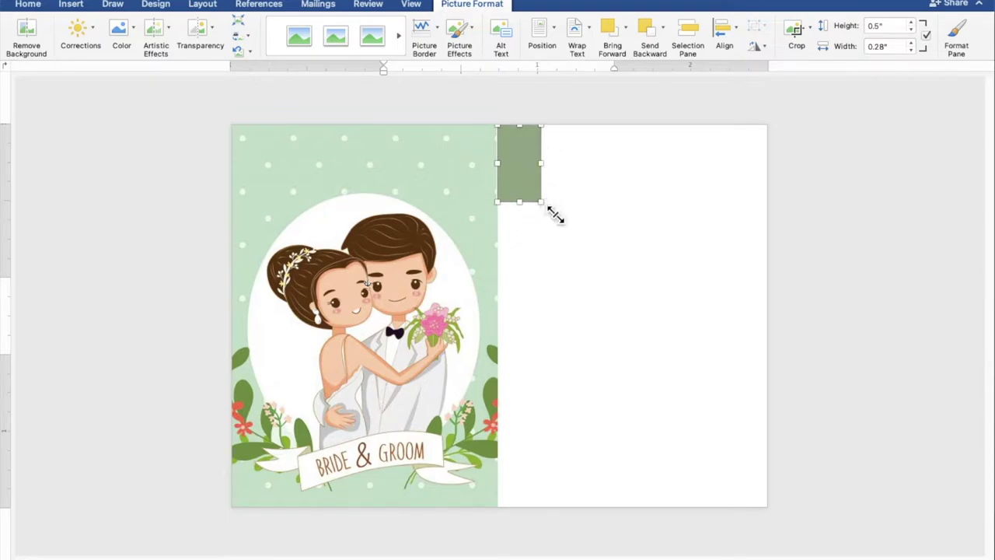
pyautogui.moveTo(555, 216)
pyautogui.mouseDown()
pyautogui.moveTo(729, 488)
pyautogui.moveTo(777, 536)
pyautogui.mouseUp()
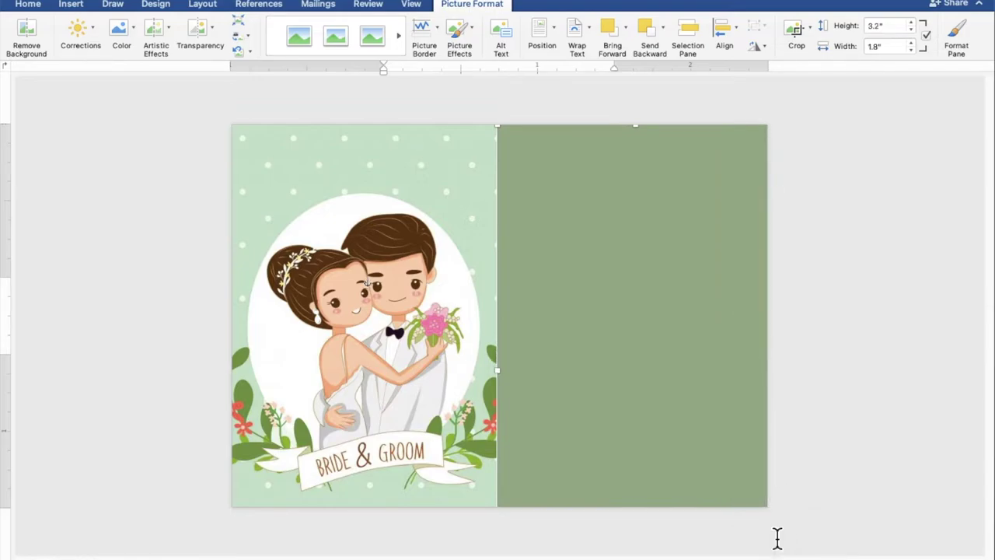
pyautogui.click(901, 371)
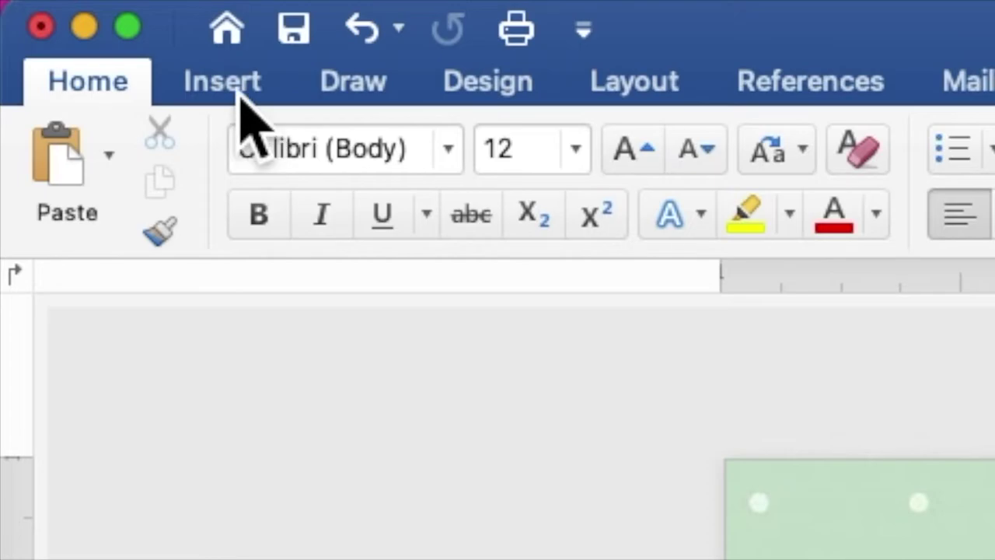
# Step: Insert WHITE FLOWERS.png from file onto the card
pyautogui.click(75, 6)
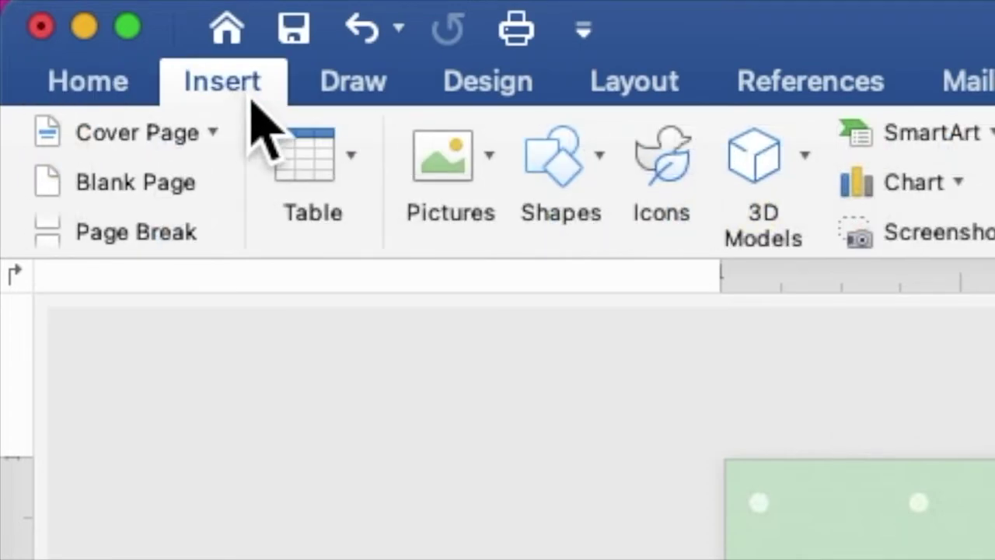
pyautogui.click(447, 163)
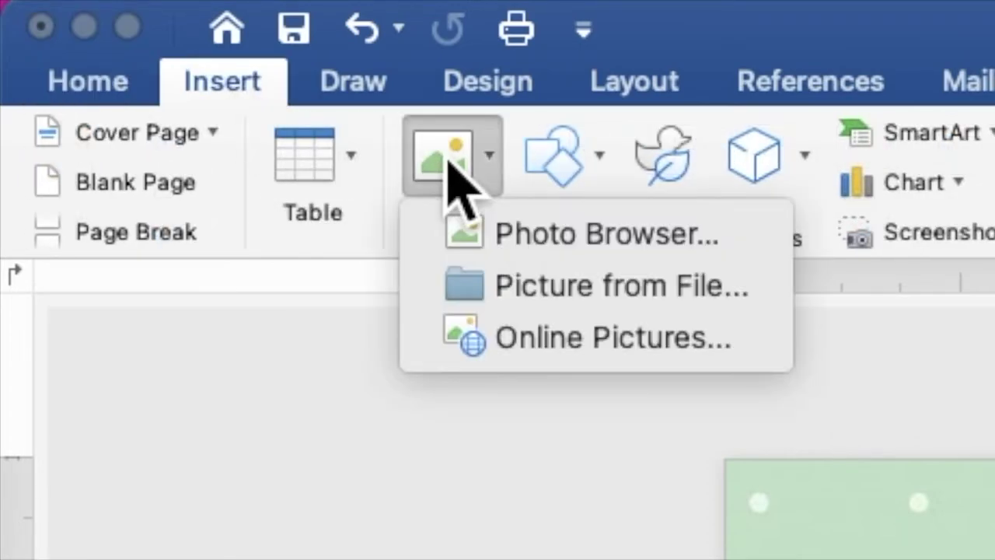
pyautogui.click(515, 291)
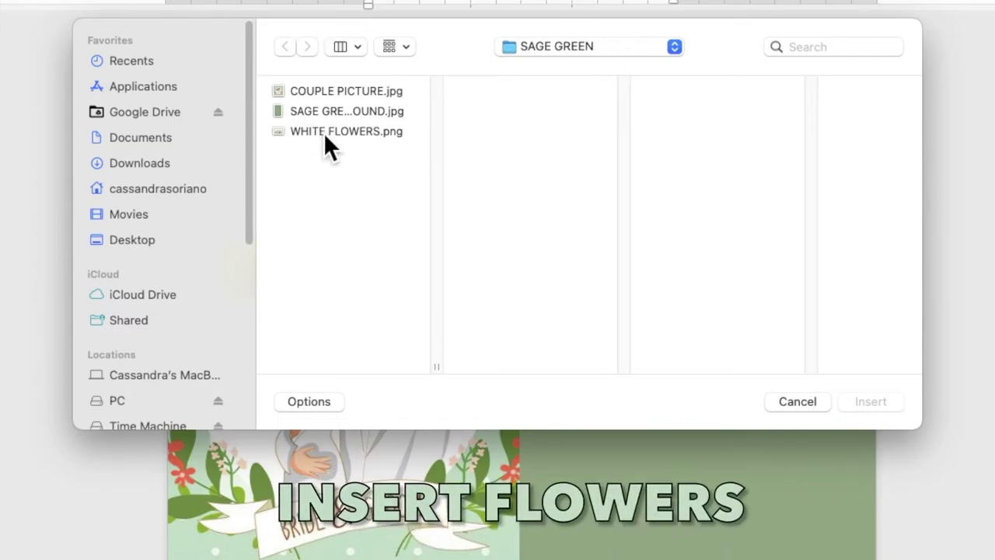
pyautogui.click(324, 133)
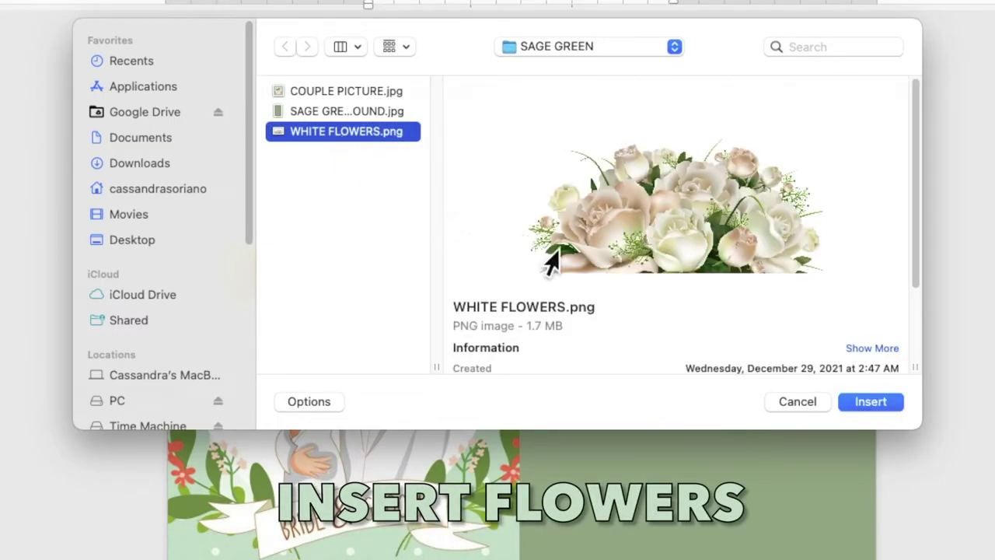
pyautogui.click(875, 402)
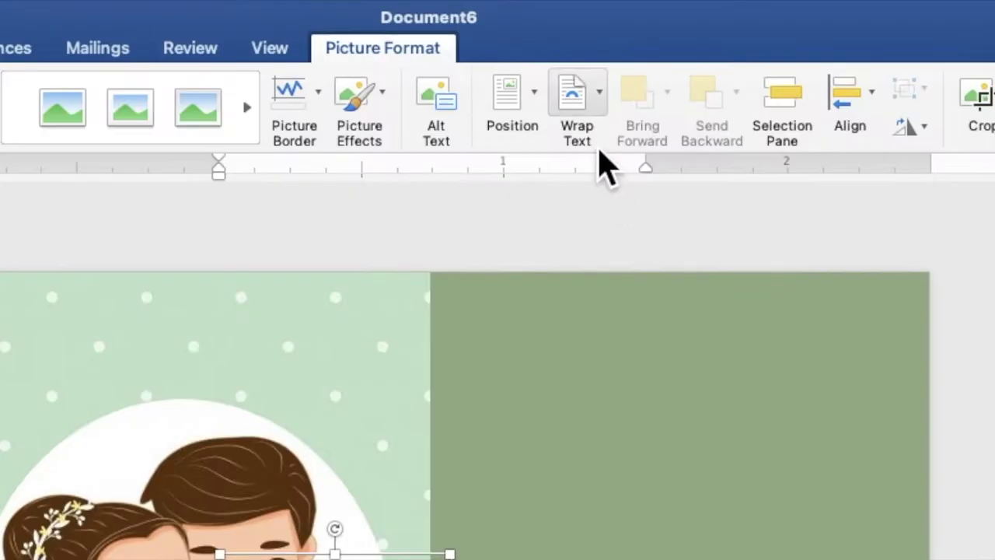
# Step: Put the roses behind text at the sage panel's bottom, enlarged to about 1.68 × 1.04 in
pyautogui.click(580, 35)
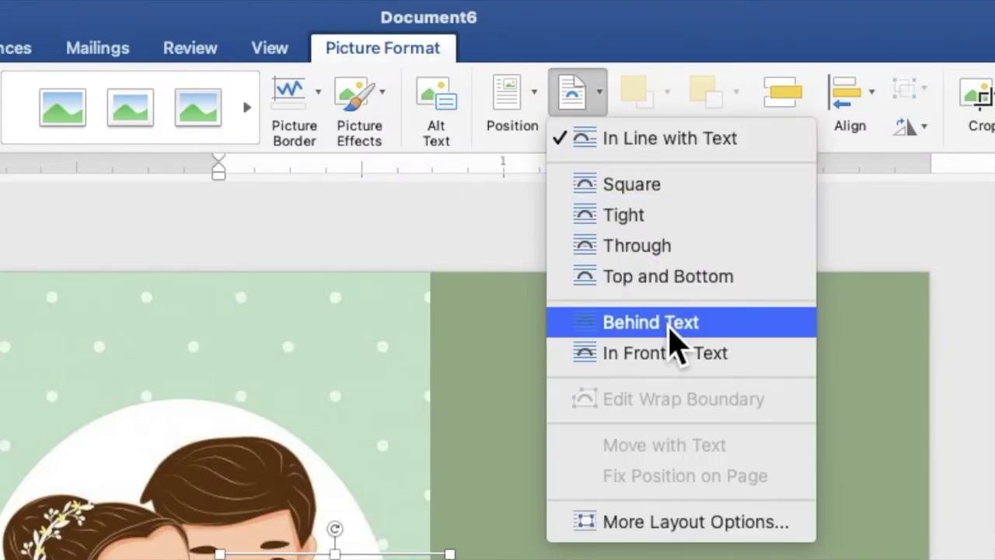
pyautogui.click(669, 323)
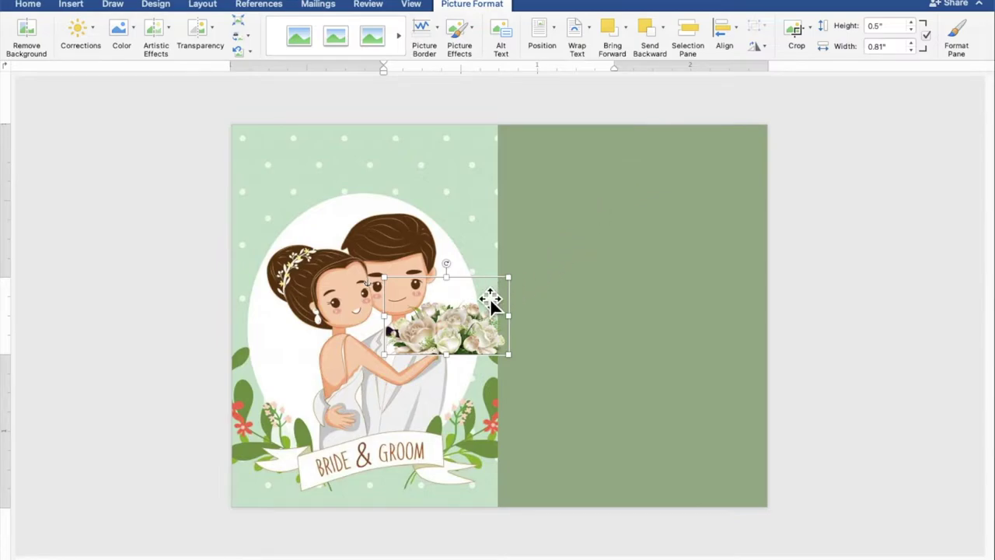
pyautogui.moveTo(490, 303)
pyautogui.mouseDown()
pyautogui.moveTo(581, 410)
pyautogui.moveTo(601, 455)
pyautogui.mouseUp()
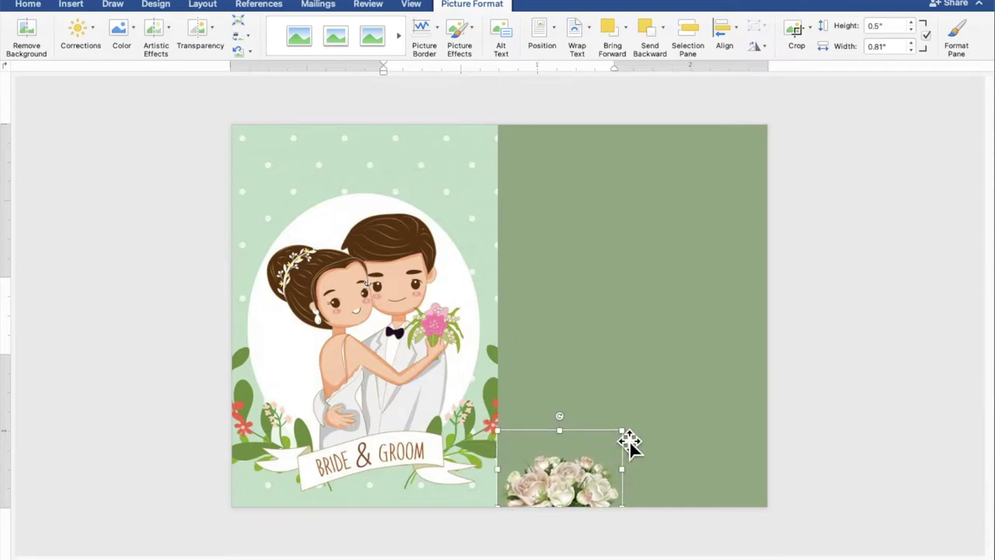
pyautogui.moveTo(631, 441); pyautogui.dragTo(748, 420)
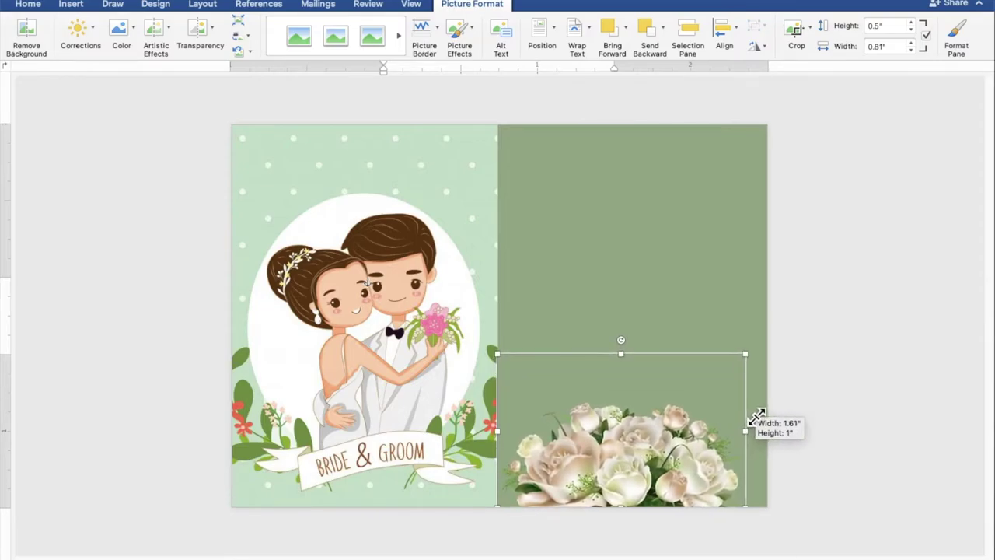
pyautogui.moveTo(748, 419)
pyautogui.mouseDown()
pyautogui.moveTo(746, 437)
pyautogui.moveTo(728, 439)
pyautogui.mouseUp()
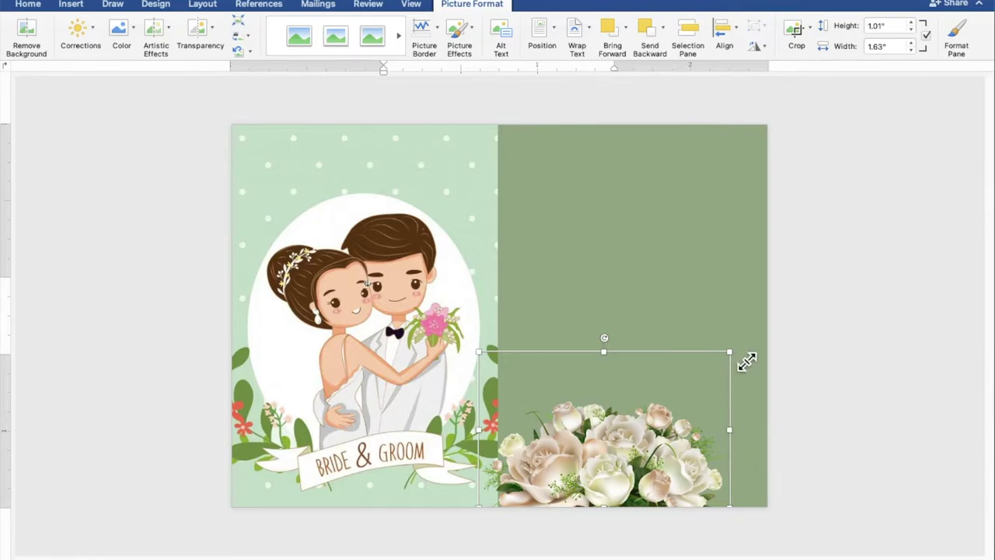
pyautogui.moveTo(747, 362); pyautogui.dragTo(748, 359)
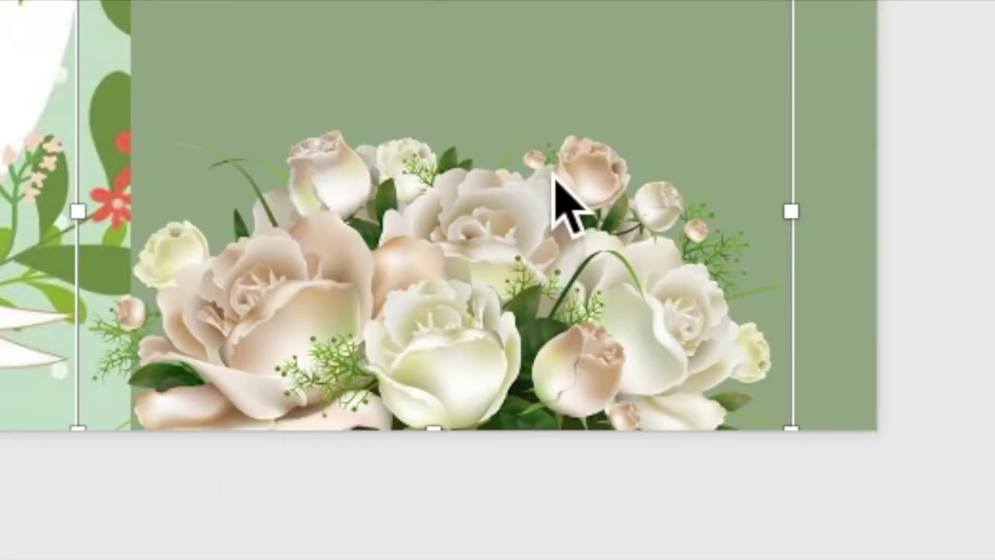
# Step: Copy and paste the roses picture to make a duplicate
pyautogui.rightClick(552, 175)
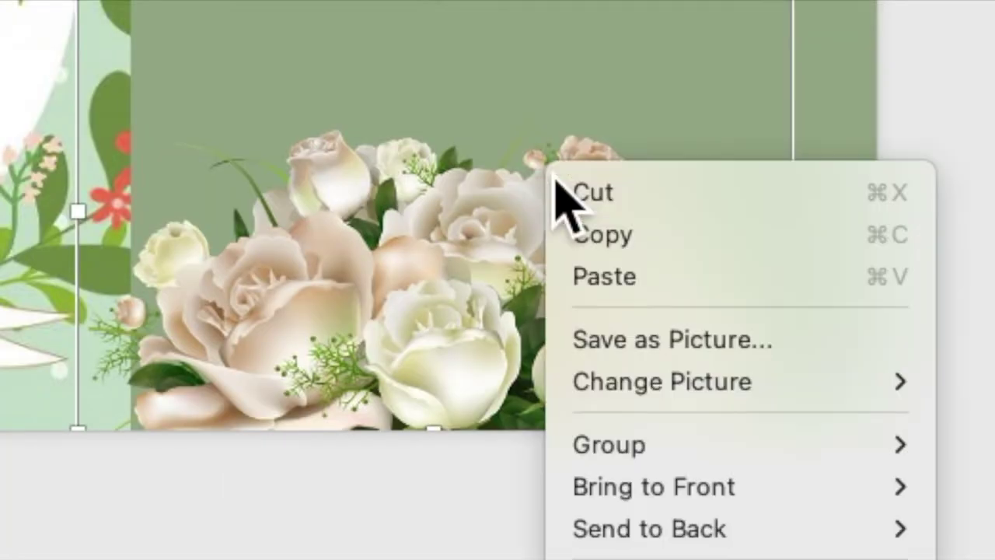
pyautogui.click(587, 235)
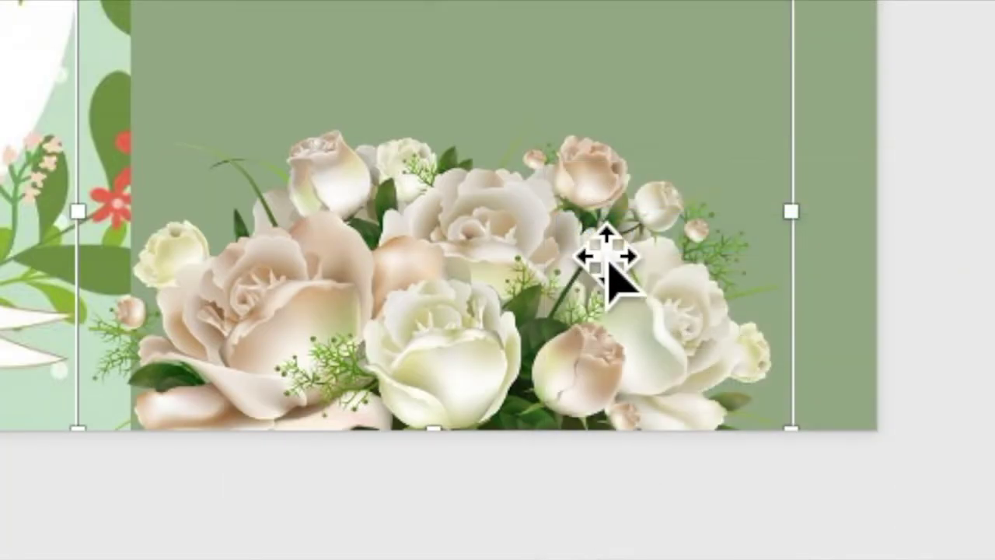
pyautogui.rightClick(531, 185)
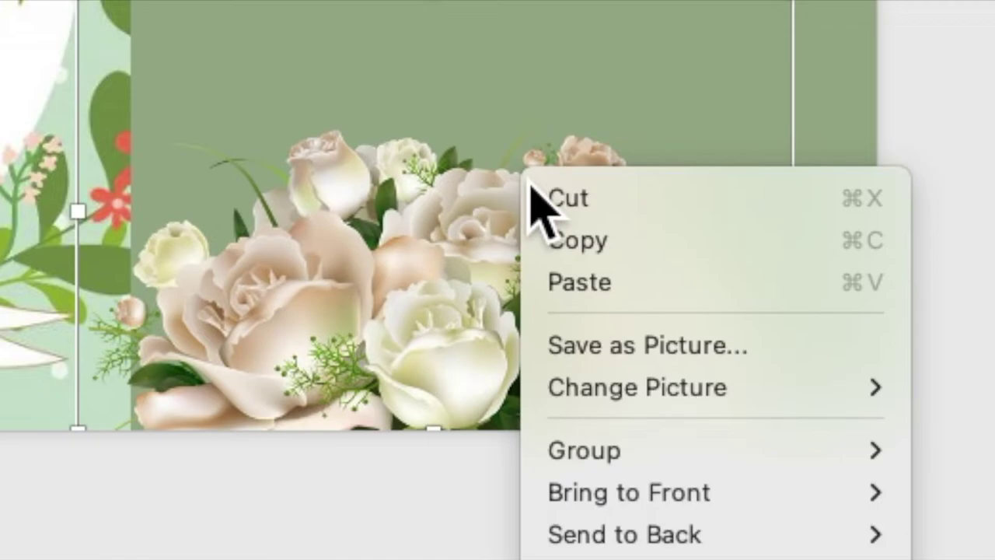
pyautogui.click(579, 283)
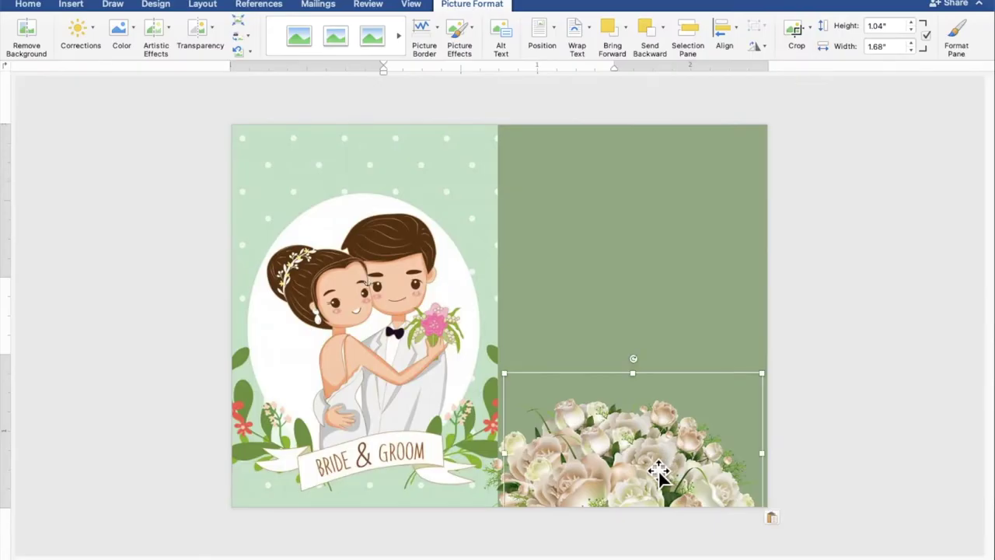
# Step: Rotate the duplicate roses 180° and place them in the panel's top-right corner
pyautogui.moveTo(653, 476); pyautogui.dragTo(646, 308)
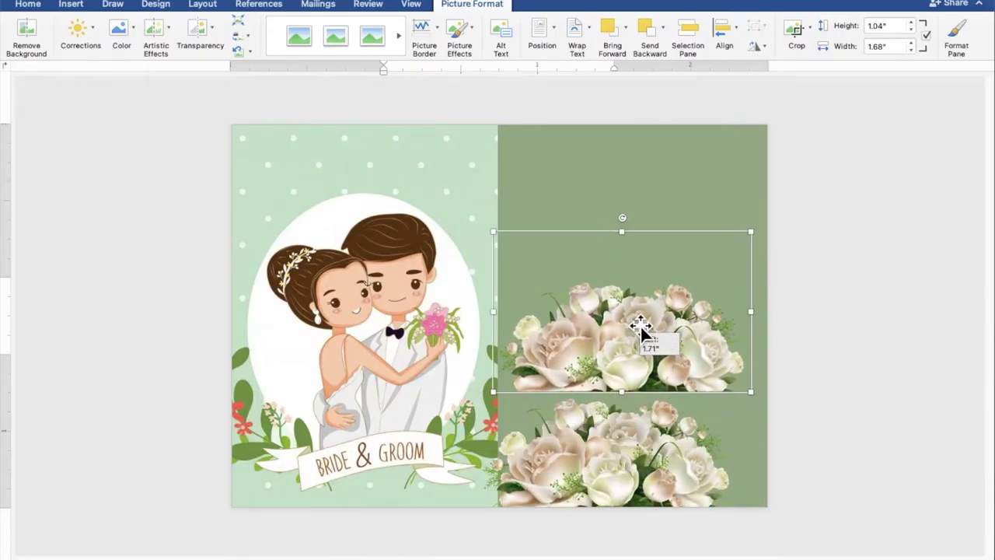
pyautogui.moveTo(645, 305); pyautogui.dragTo(645, 296)
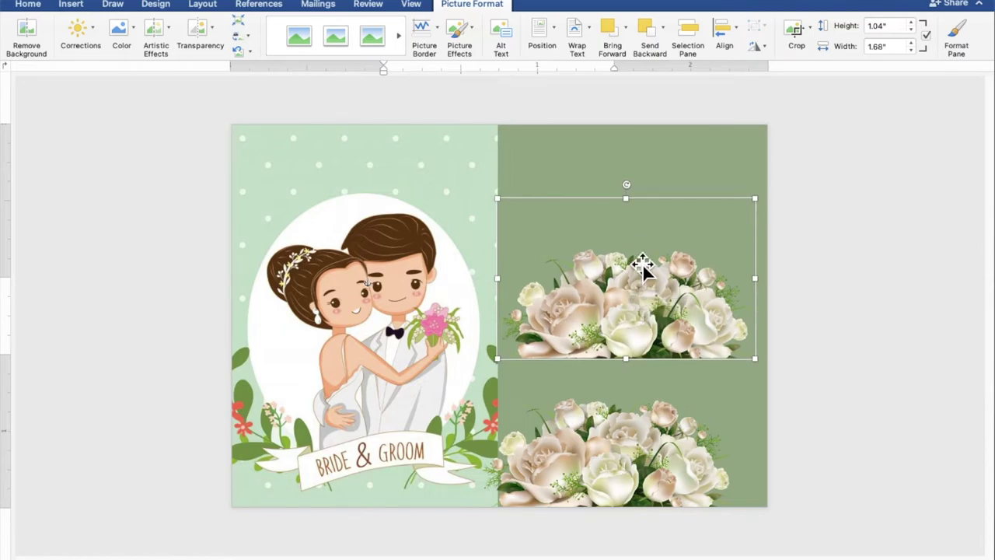
pyautogui.moveTo(631, 193)
pyautogui.mouseDown()
pyautogui.moveTo(722, 318)
pyautogui.moveTo(657, 381)
pyautogui.moveTo(635, 382)
pyautogui.mouseUp()
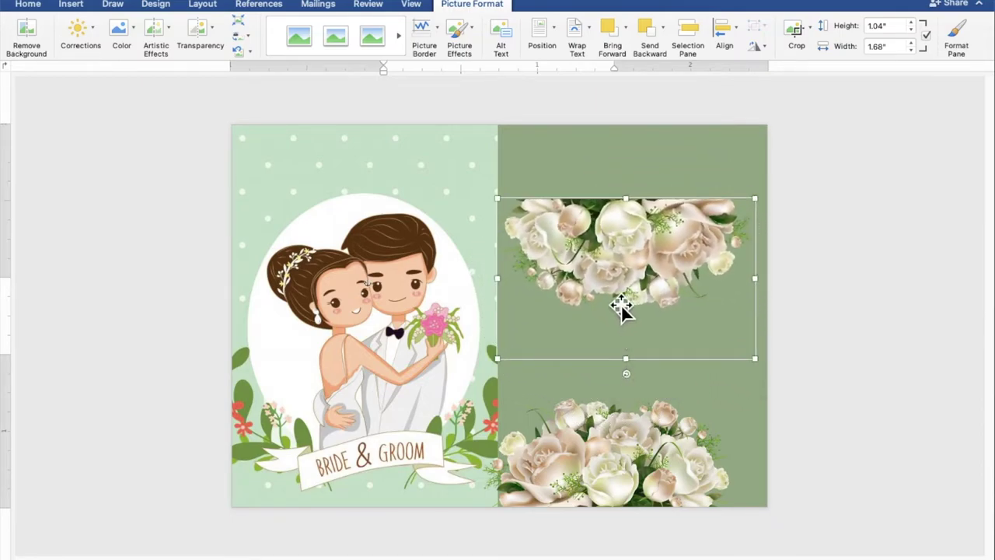
pyautogui.moveTo(619, 302); pyautogui.dragTo(655, 209)
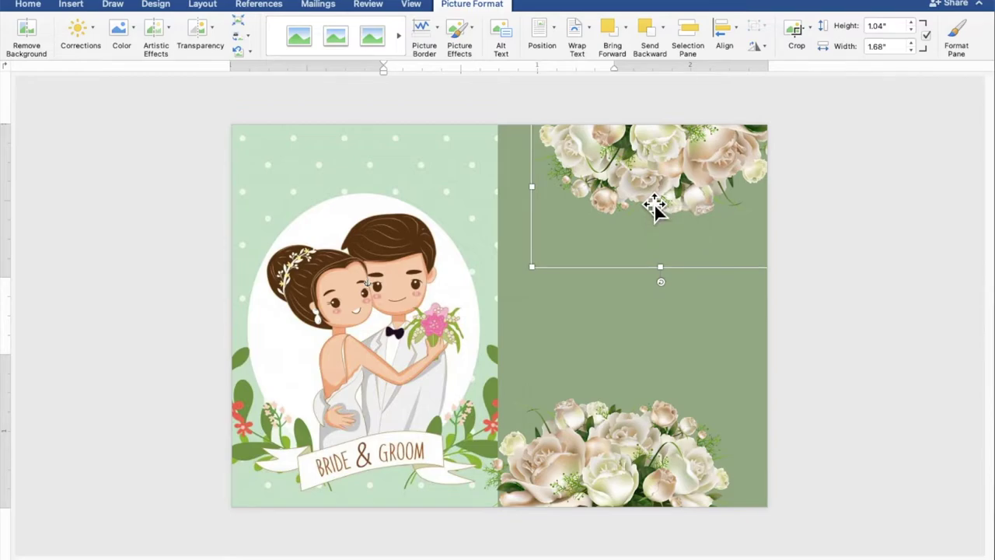
pyautogui.click(821, 294)
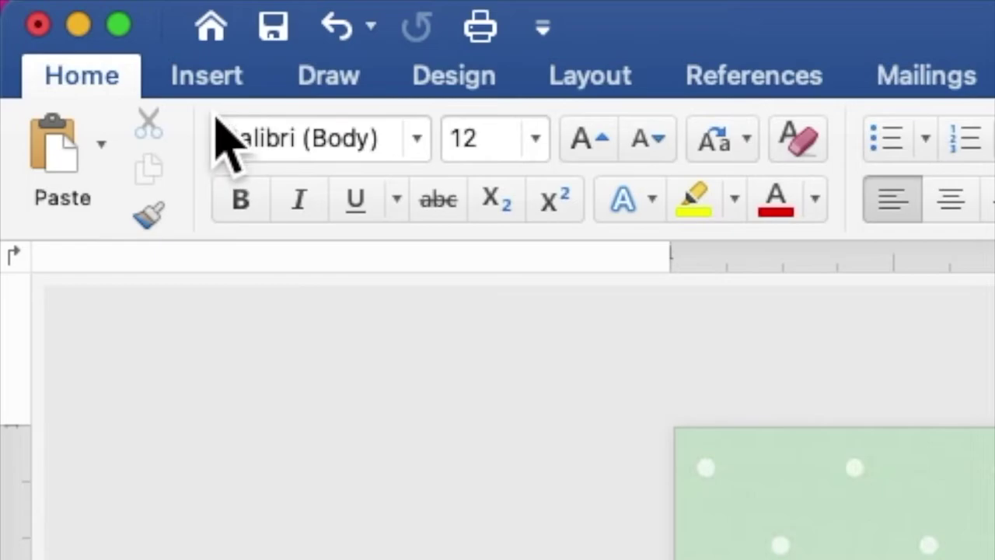
# Step: Draw a rectangle below the top roses on the sage panel
pyautogui.click(205, 78)
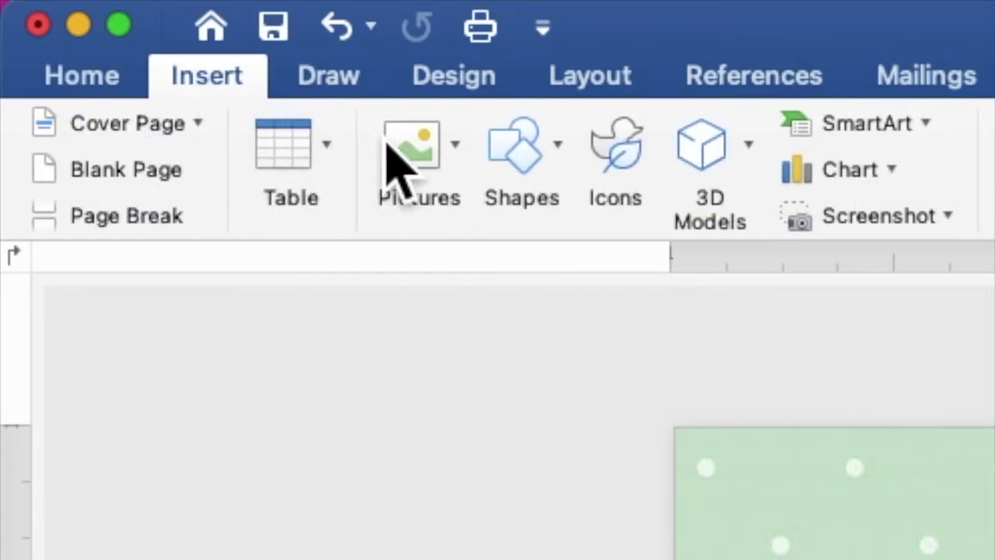
pyautogui.click(532, 163)
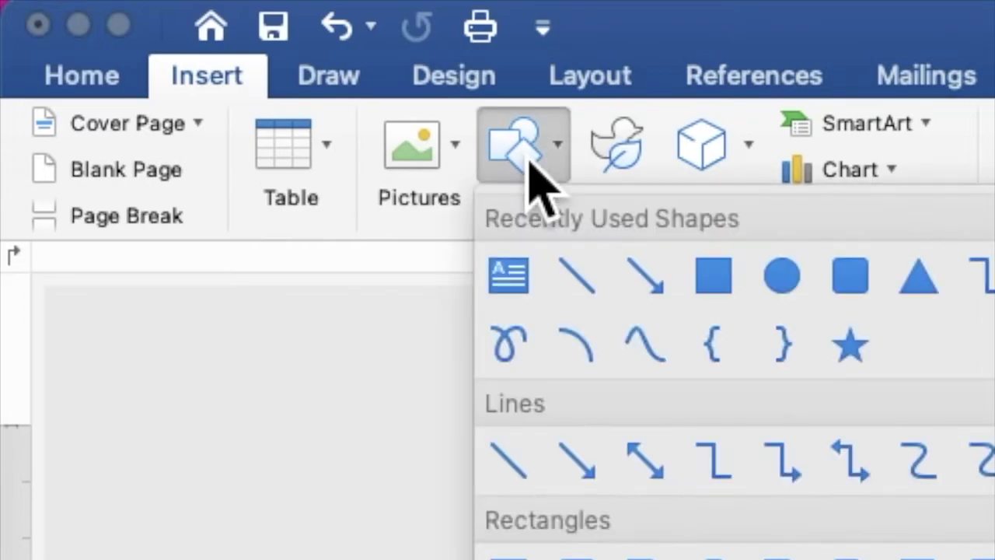
pyautogui.click(711, 277)
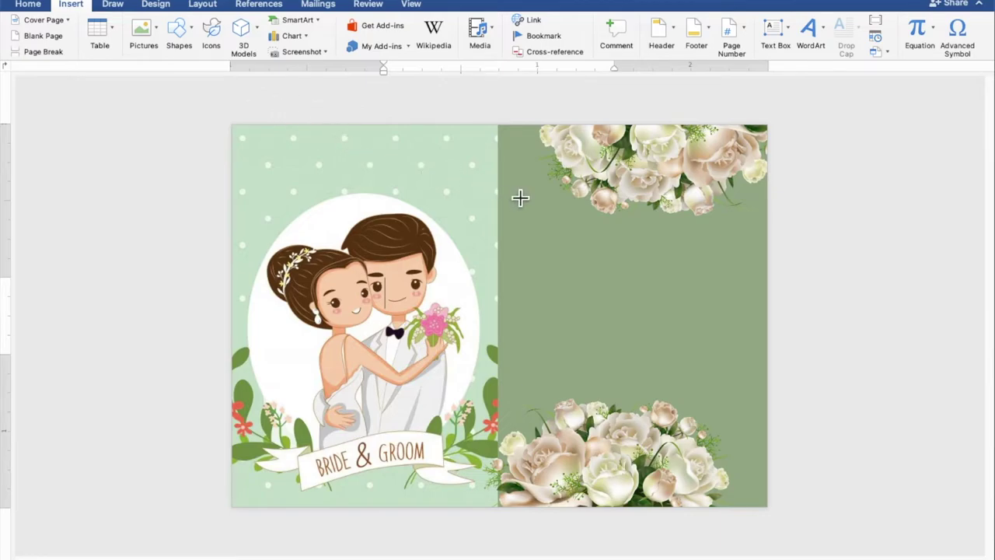
pyautogui.moveTo(508, 187); pyautogui.dragTo(770, 277)
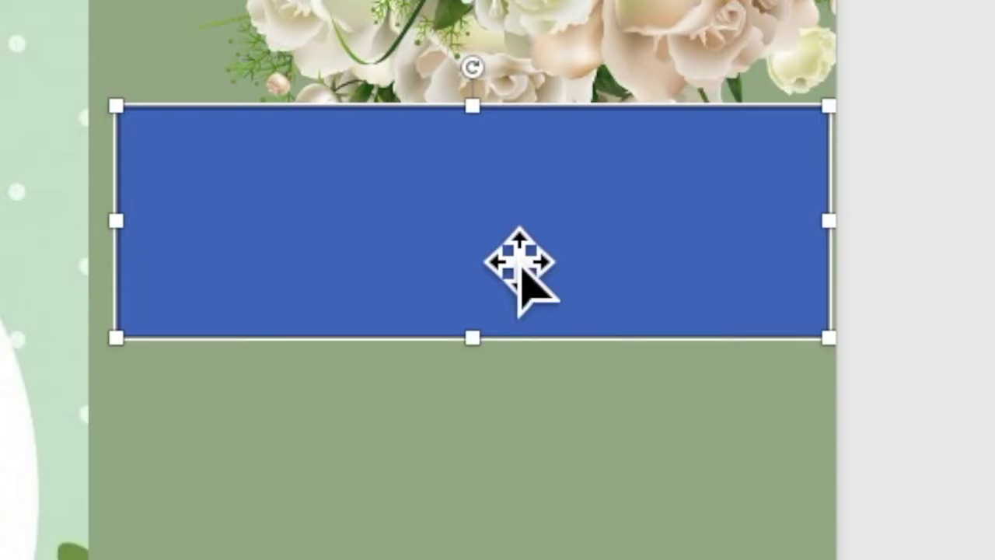
# Step: Type THANK YOU FOR BEING PART / OUR SPECIAL DAY in the 2.67 in wide box and select it
pyautogui.rightClick(499, 243)
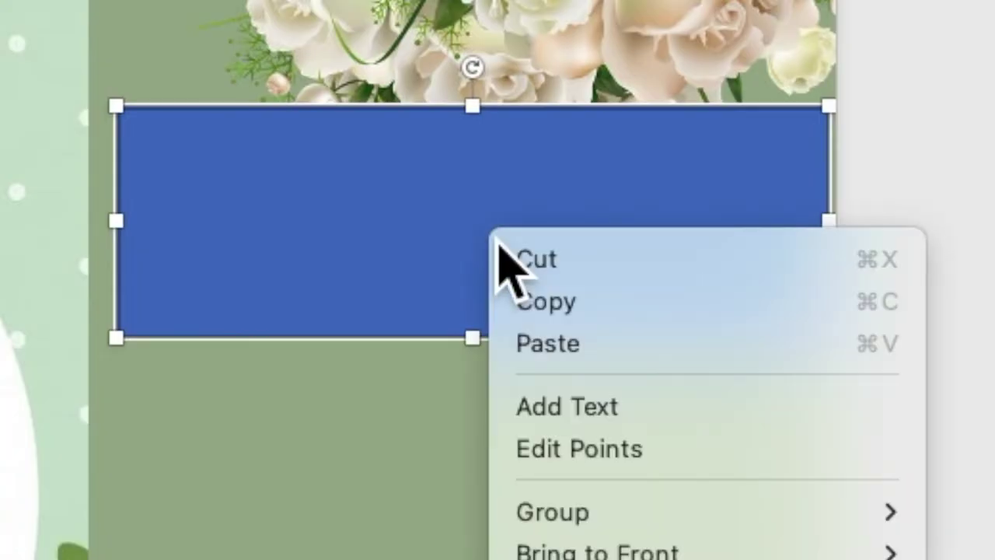
pyautogui.click(558, 410)
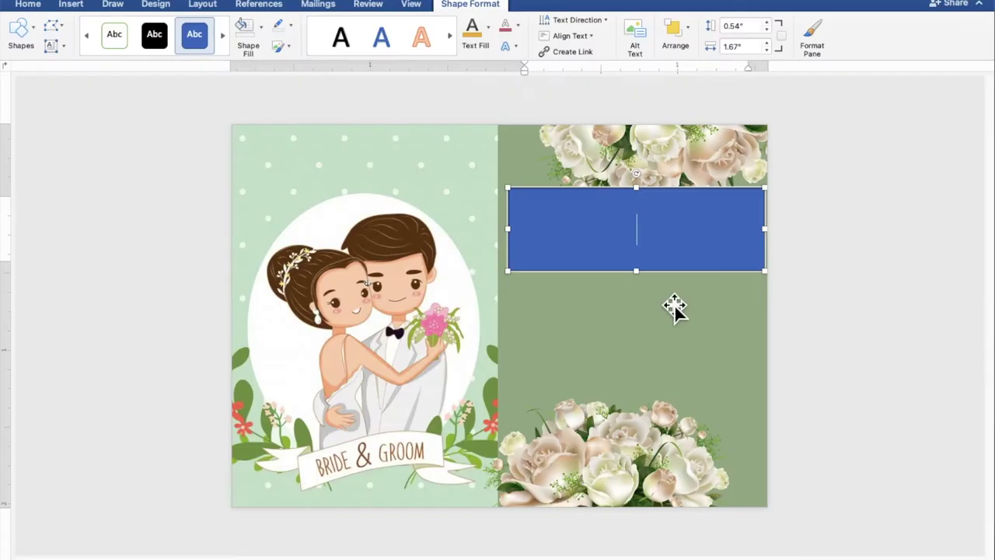
pyautogui.write('THANK Y')
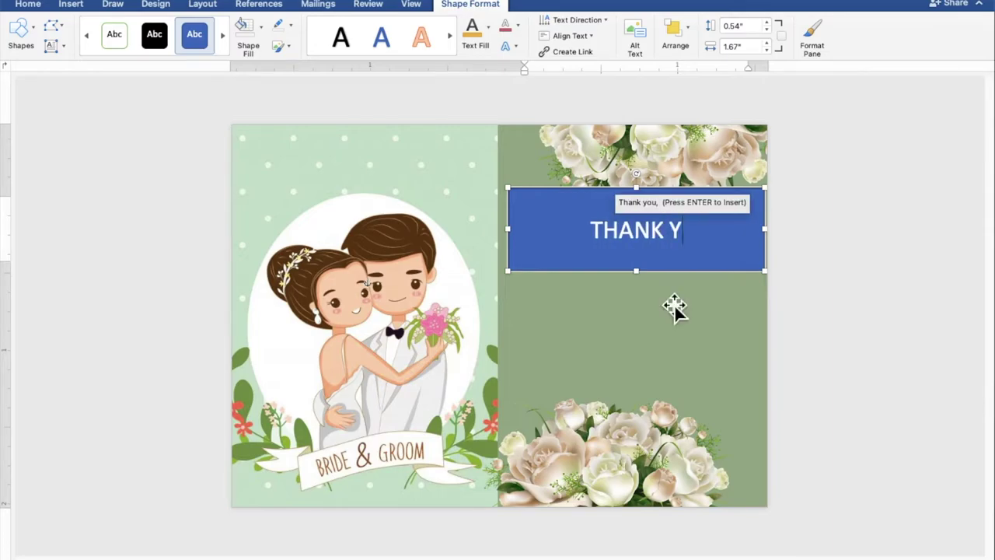
pyautogui.write('OU')
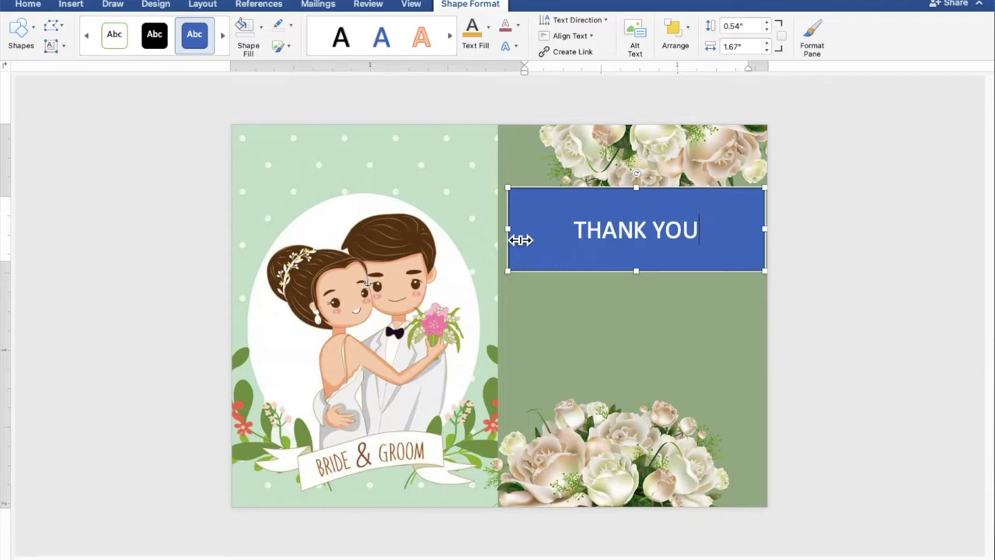
pyautogui.moveTo(520, 239); pyautogui.dragTo(367, 239)
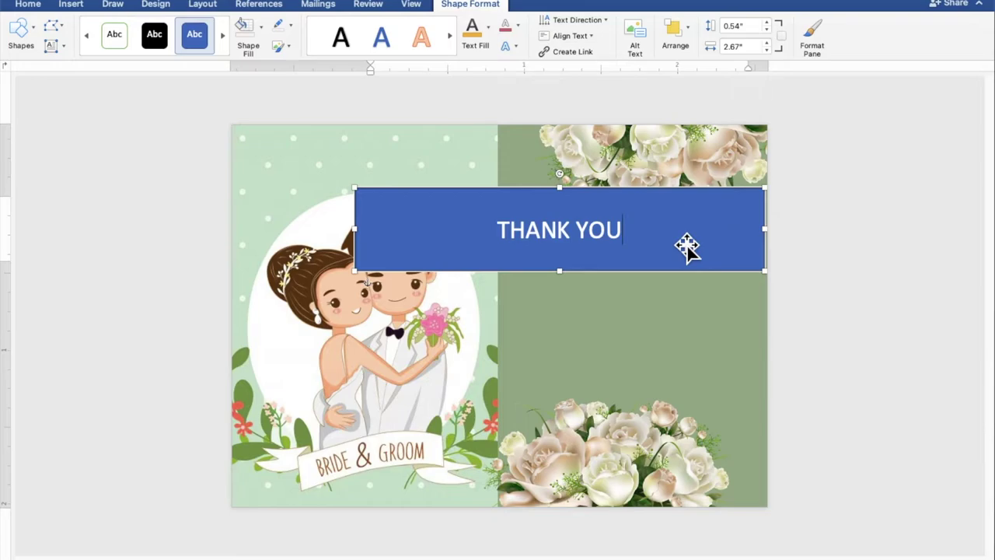
pyautogui.write('FOR BEING PART')
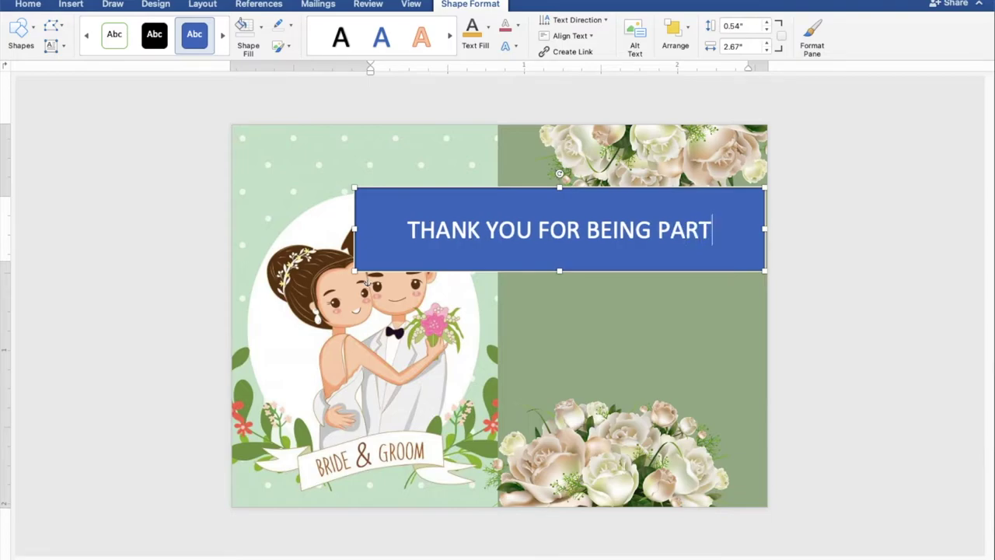
pyautogui.press('Return')
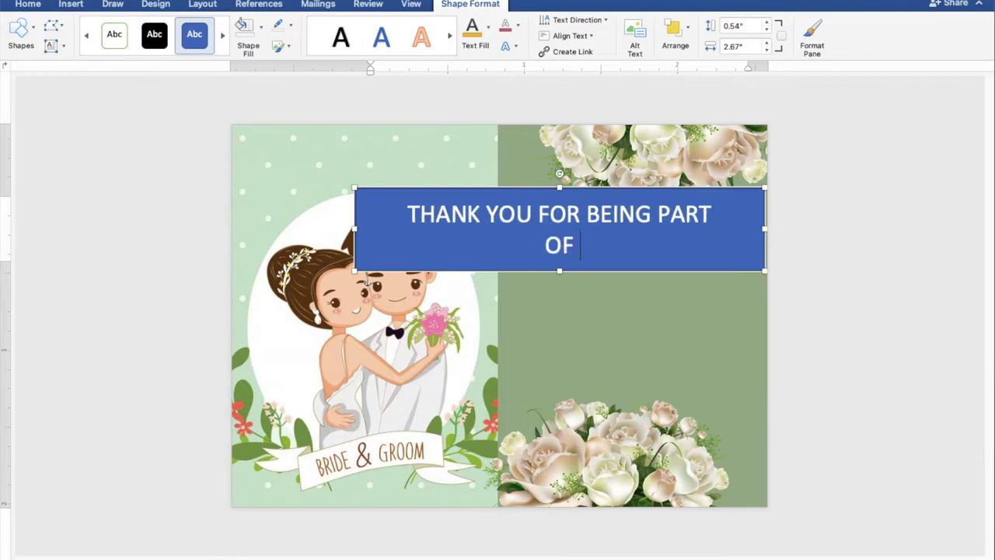
pyautogui.write('UR SPECIAL DAY')
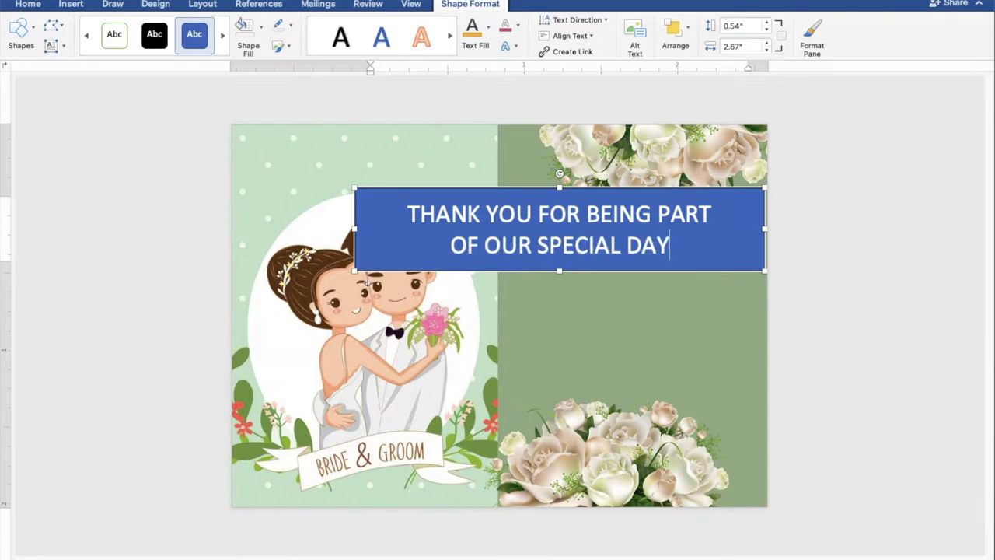
pyautogui.moveTo(687, 251); pyautogui.dragTo(430, 233)
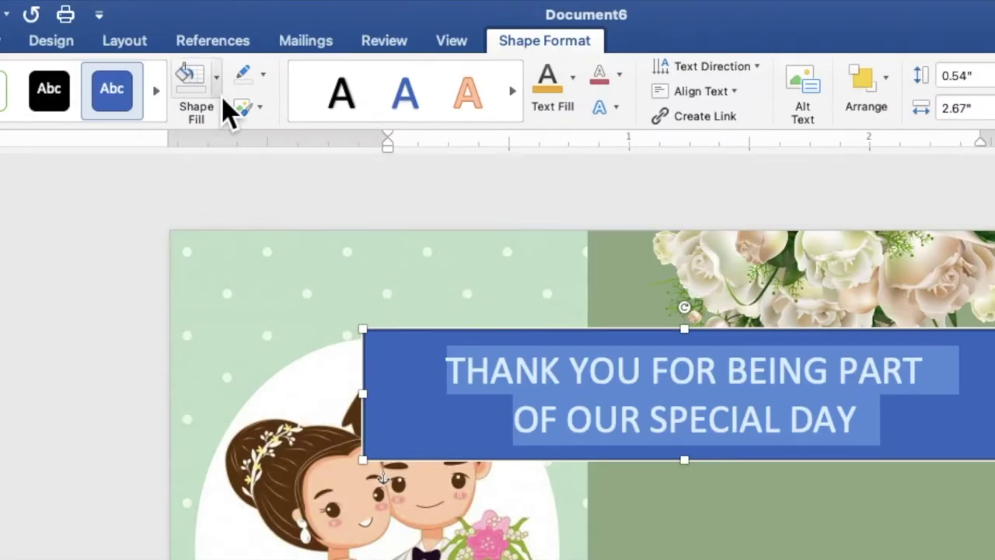
# Step: Remove the text box's blue fill and its outline
pyautogui.click(222, 100)
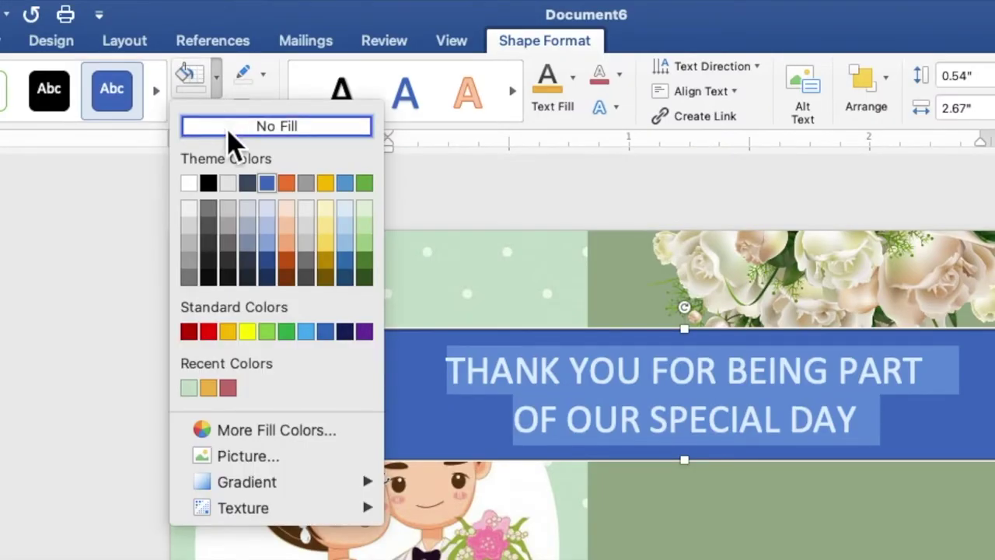
pyautogui.click(229, 132)
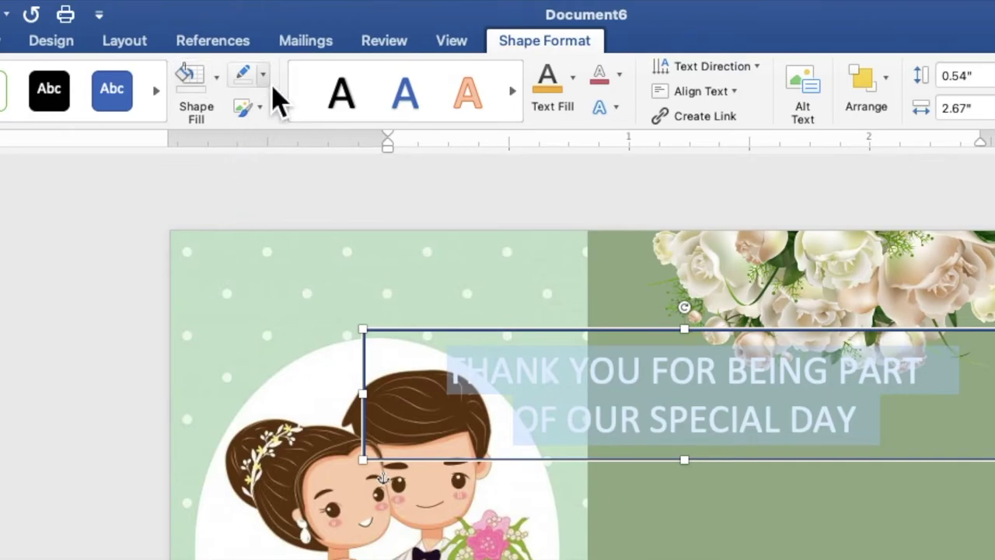
pyautogui.click(264, 74)
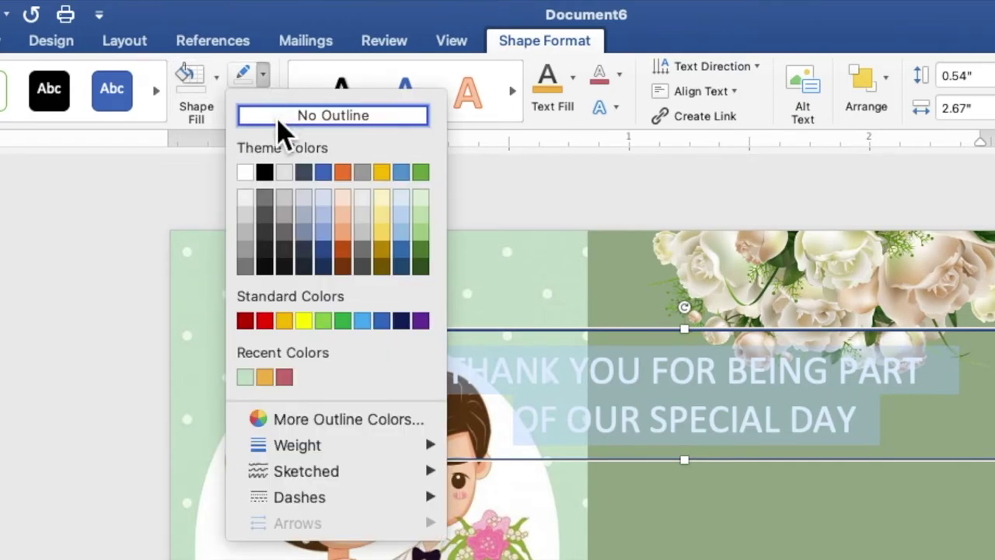
pyautogui.click(280, 123)
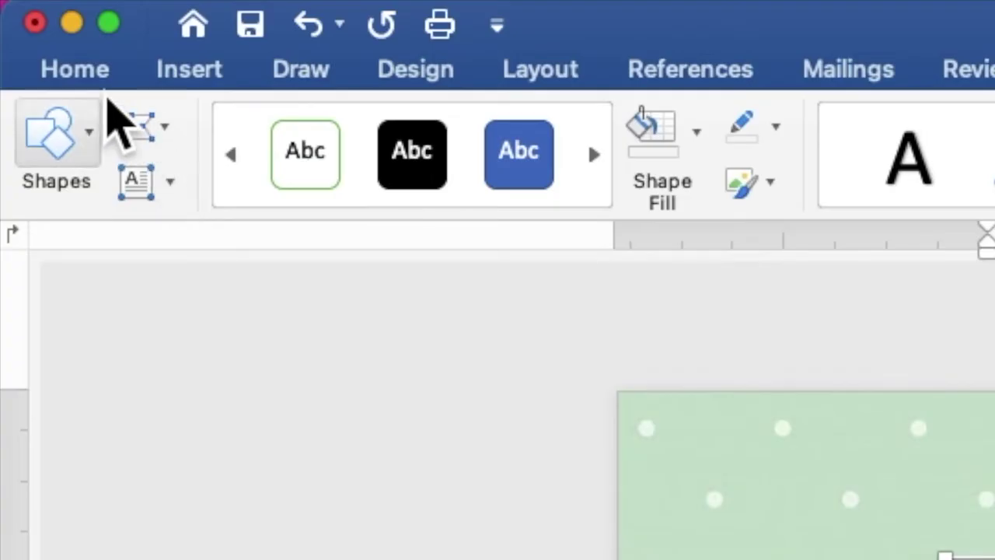
# Step: Set the message text to Times New Roman, 7 pt
pyautogui.click(36, 9)
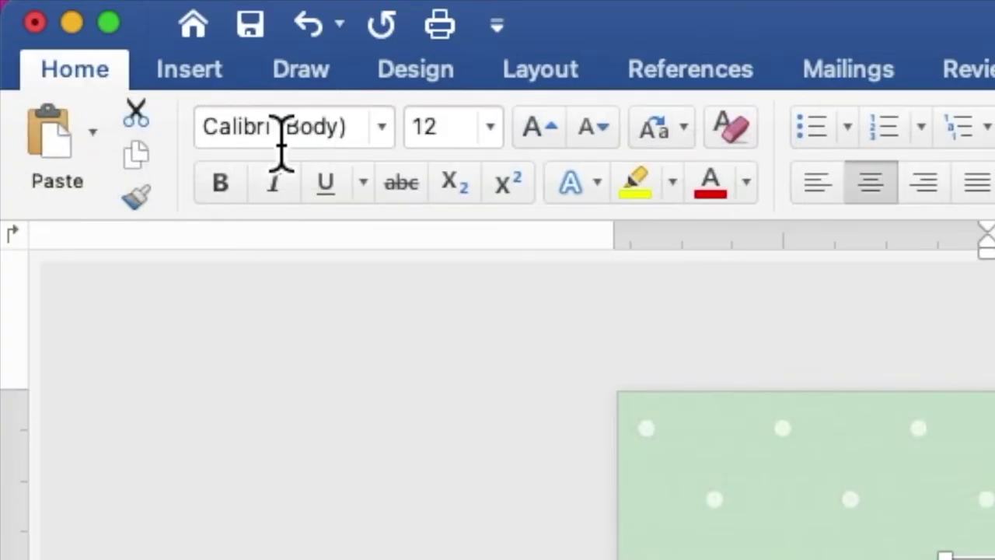
pyautogui.click(382, 129)
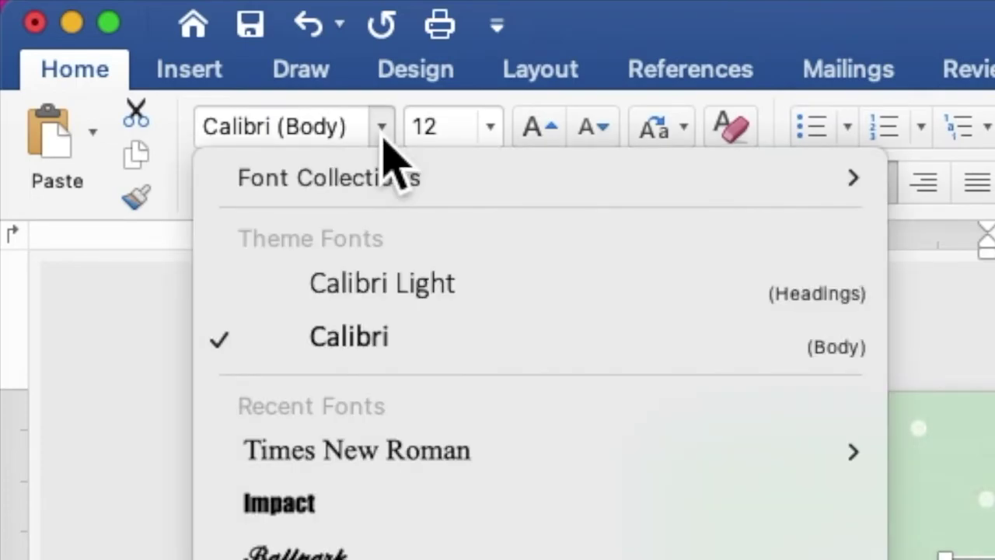
pyautogui.click(429, 466)
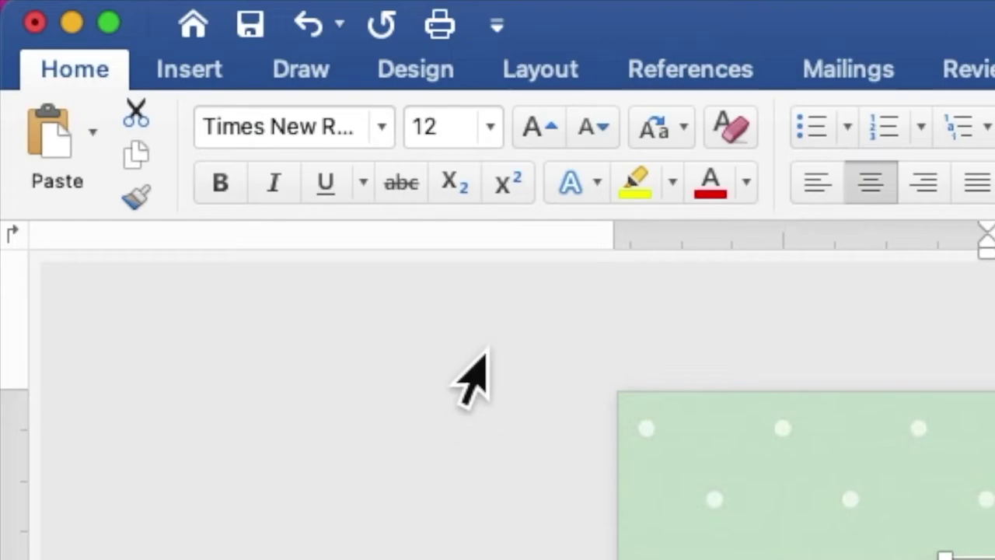
pyautogui.click(446, 128)
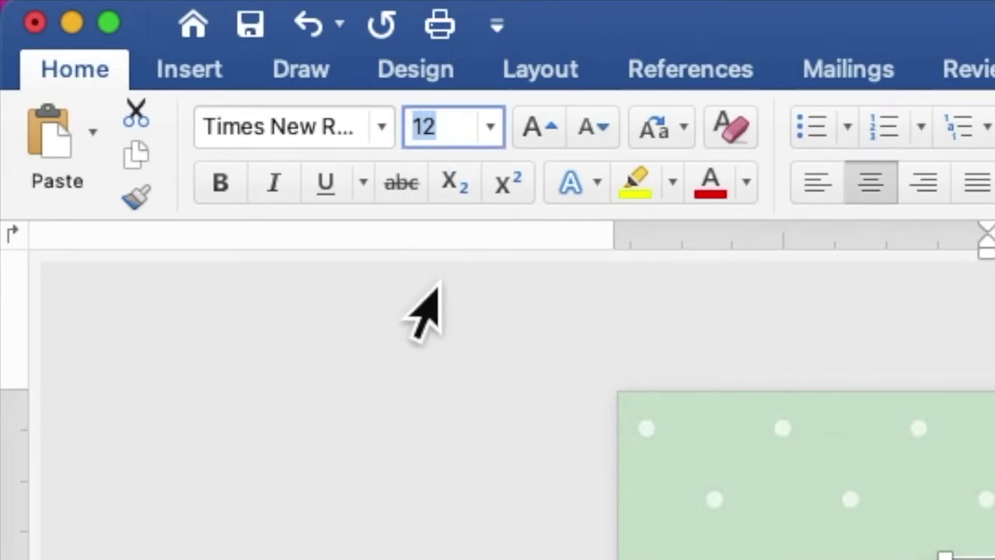
pyautogui.write('7')
pyautogui.press('Return')
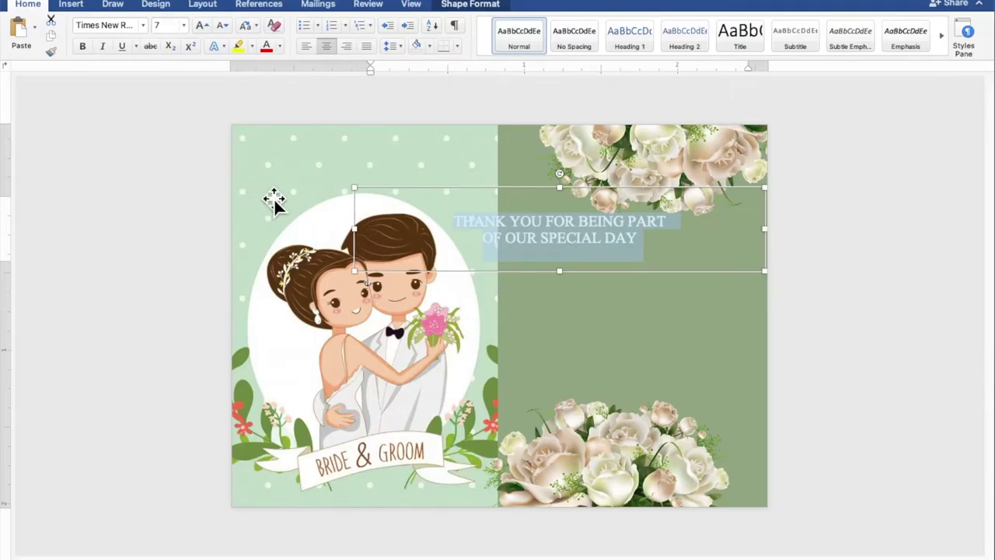
# Step: Narrow the box to 1.71 in on the sage panel and paste a duplicate below it
pyautogui.moveTo(365, 240); pyautogui.dragTo(515, 252)
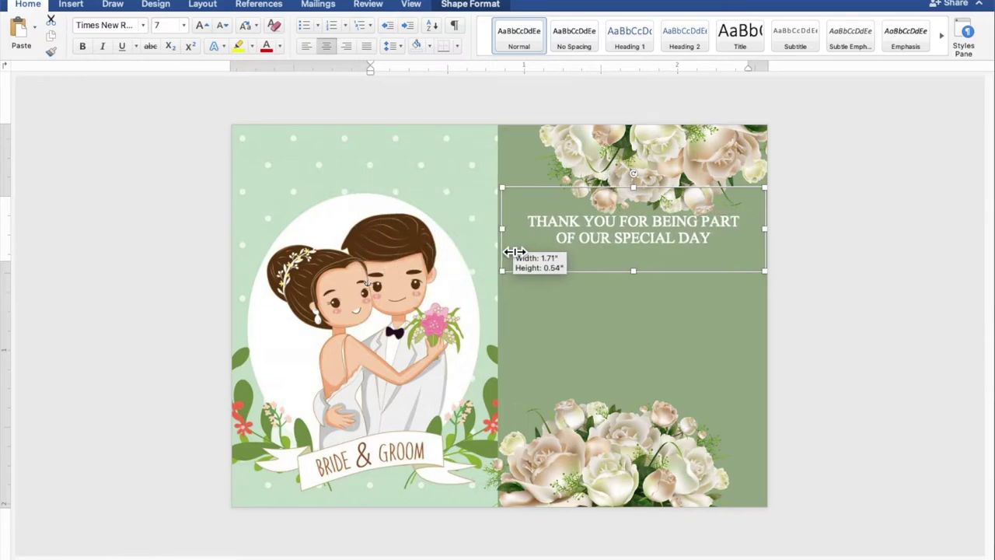
pyautogui.moveTo(515, 252); pyautogui.dragTo(514, 252)
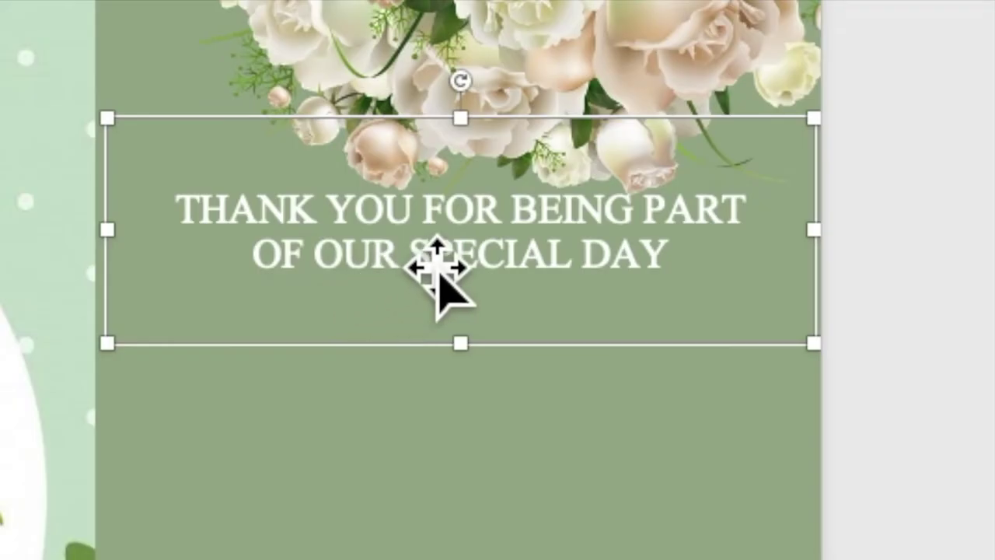
pyautogui.rightClick(621, 243)
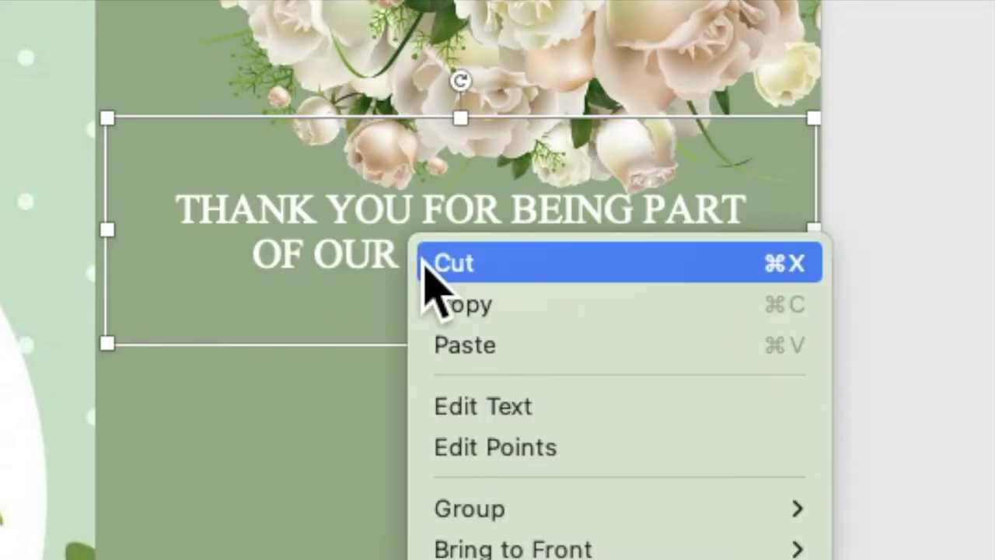
pyautogui.click(451, 307)
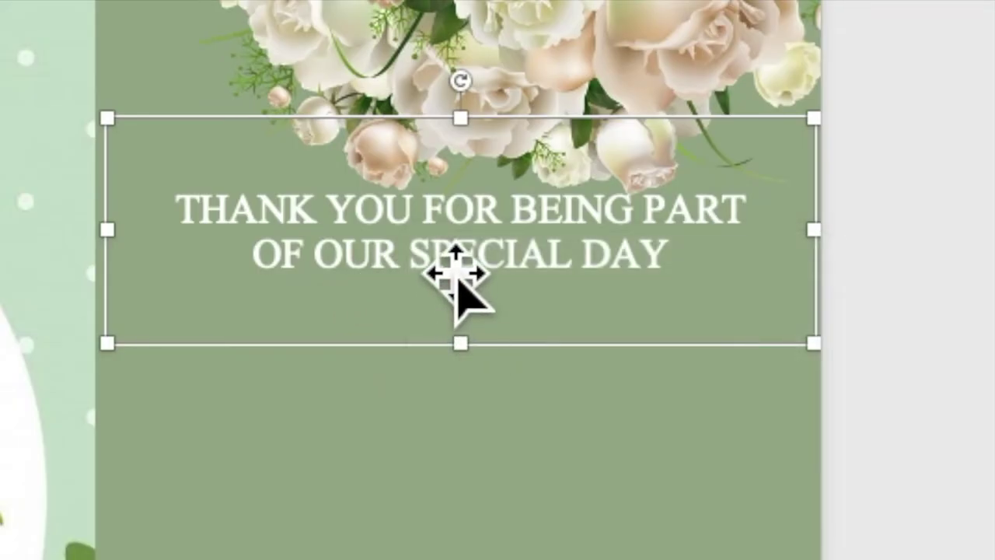
pyautogui.rightClick(431, 243)
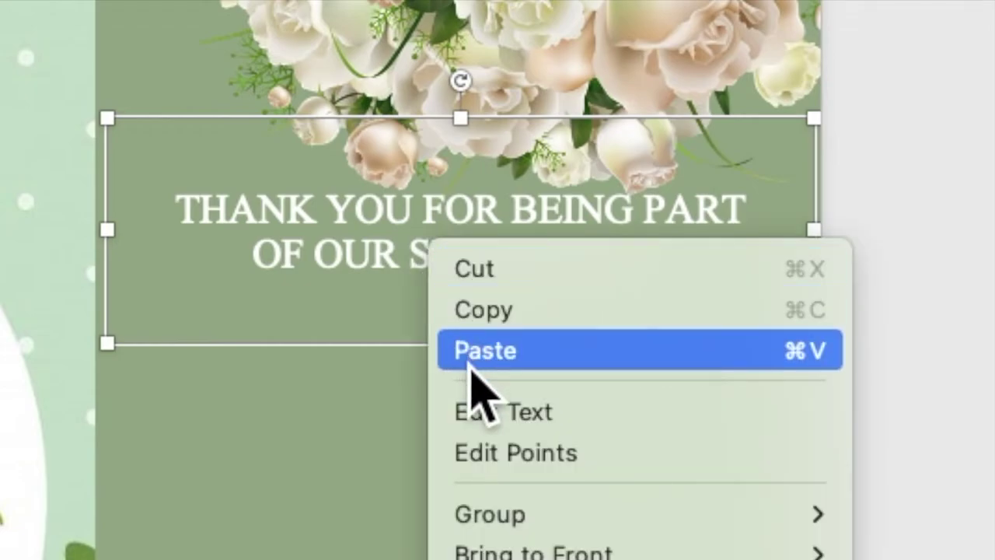
pyautogui.click(471, 367)
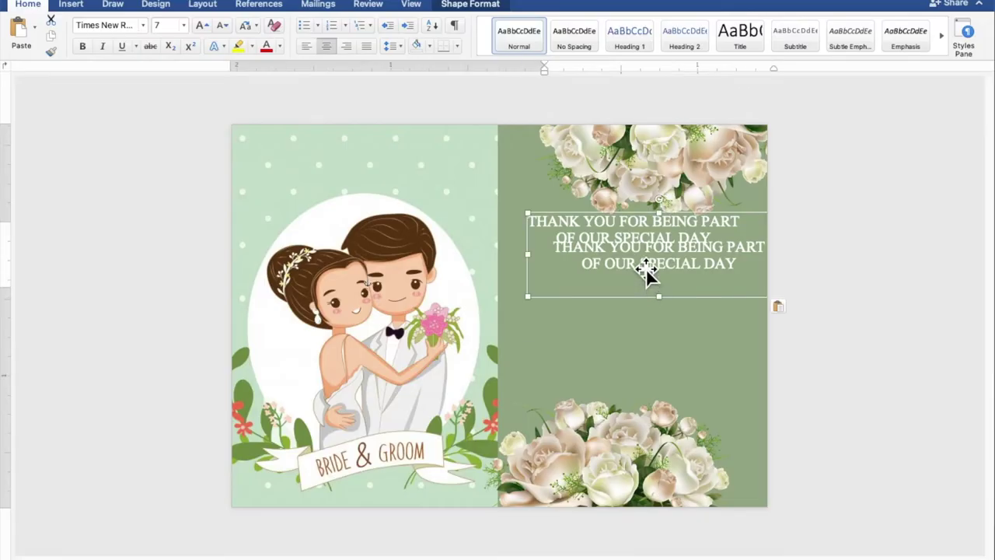
pyautogui.moveTo(645, 271); pyautogui.dragTo(622, 296)
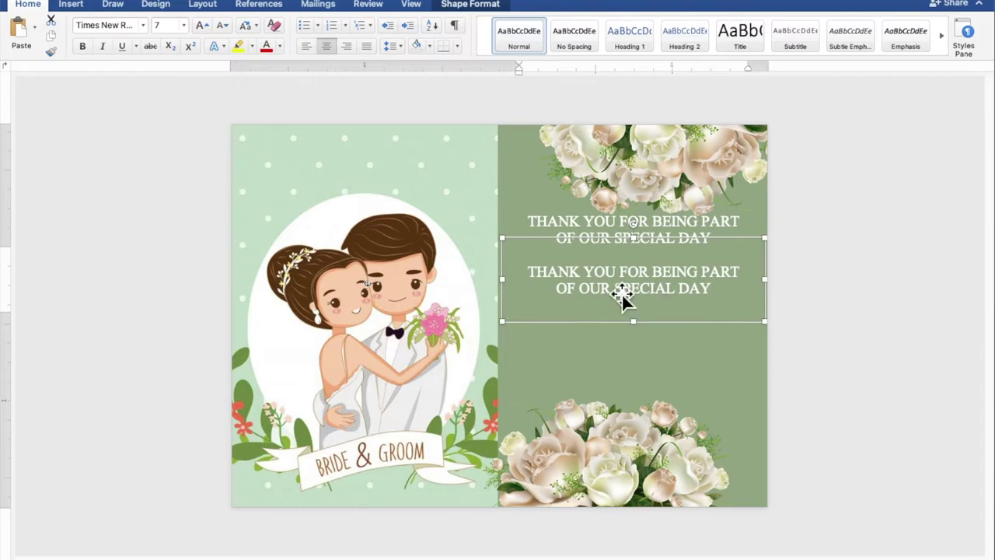
# Step: Replace the duplicate box's message with the groom's name and select the name
pyautogui.moveTo(723, 298); pyautogui.dragTo(532, 282)
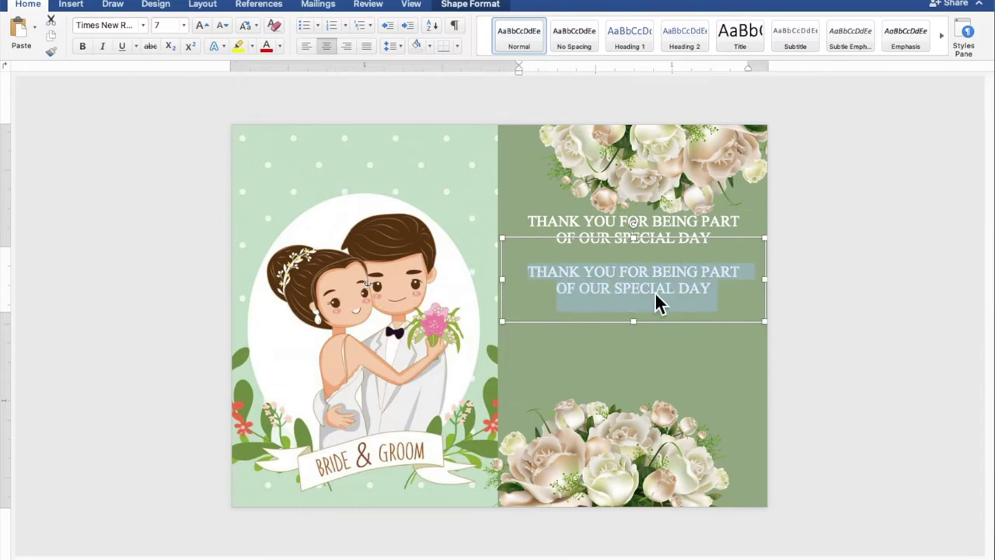
pyautogui.write('KE')
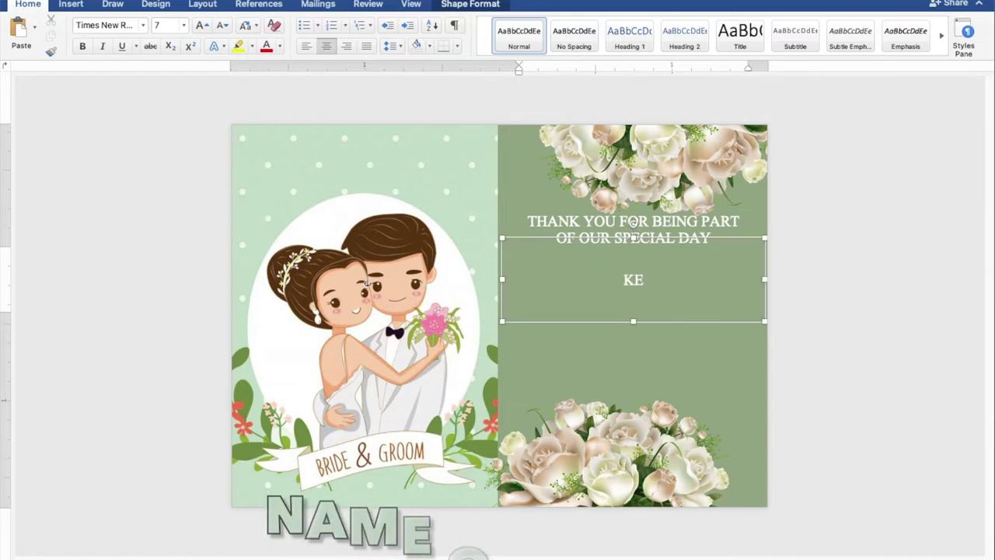
pyautogui.write('N AQUINO')
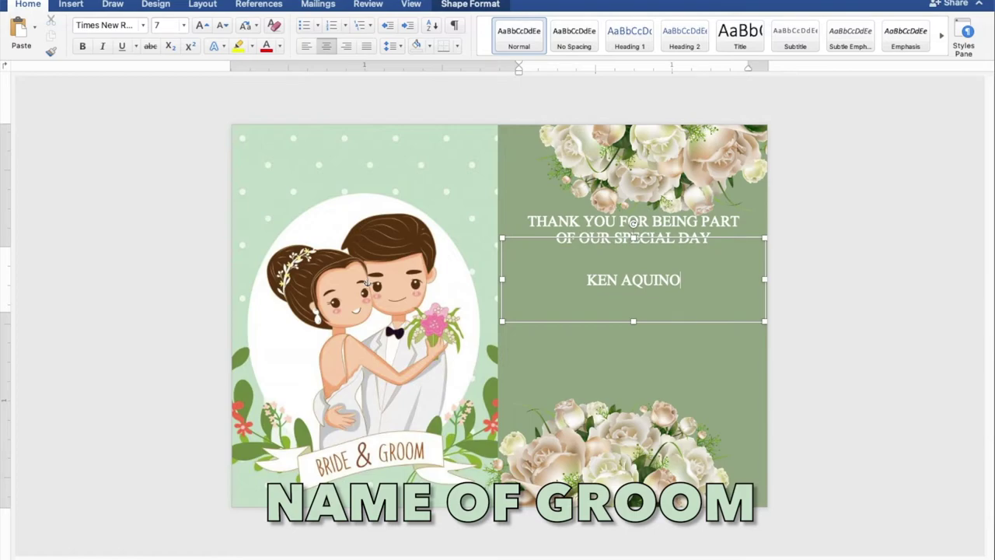
pyautogui.moveTo(713, 285); pyautogui.dragTo(597, 287)
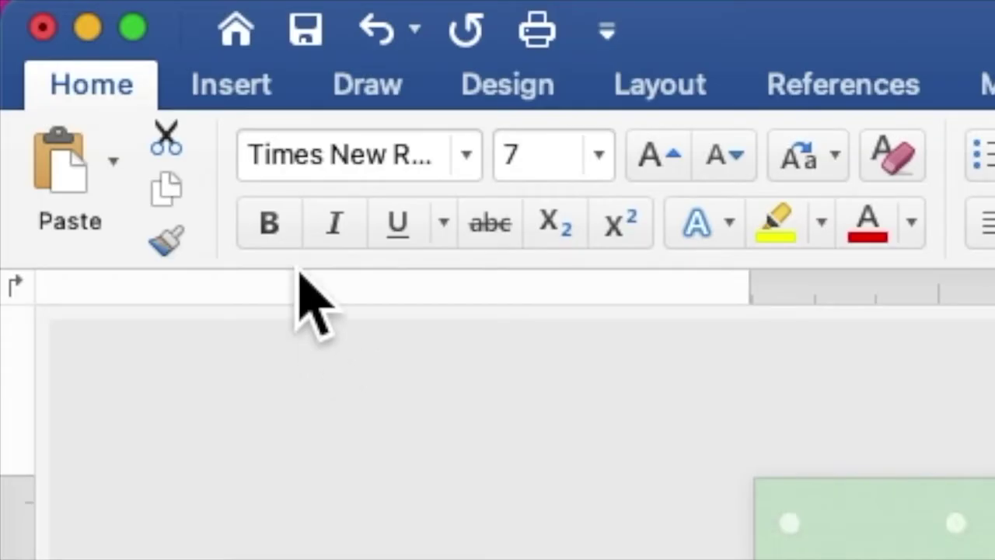
# Step: Make the groom's name bold 15 pt and fit its shortened box under the message
pyautogui.click(88, 52)
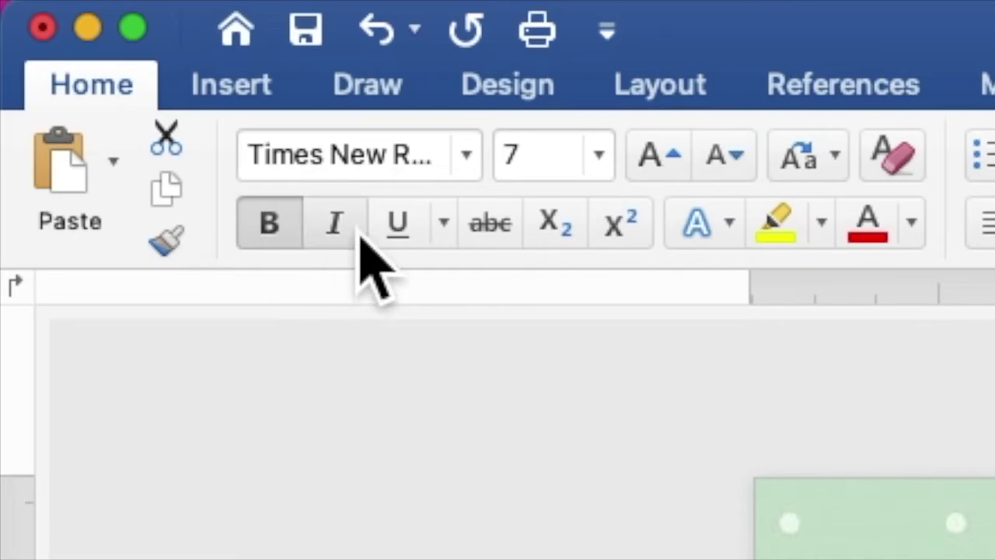
pyautogui.click(514, 163)
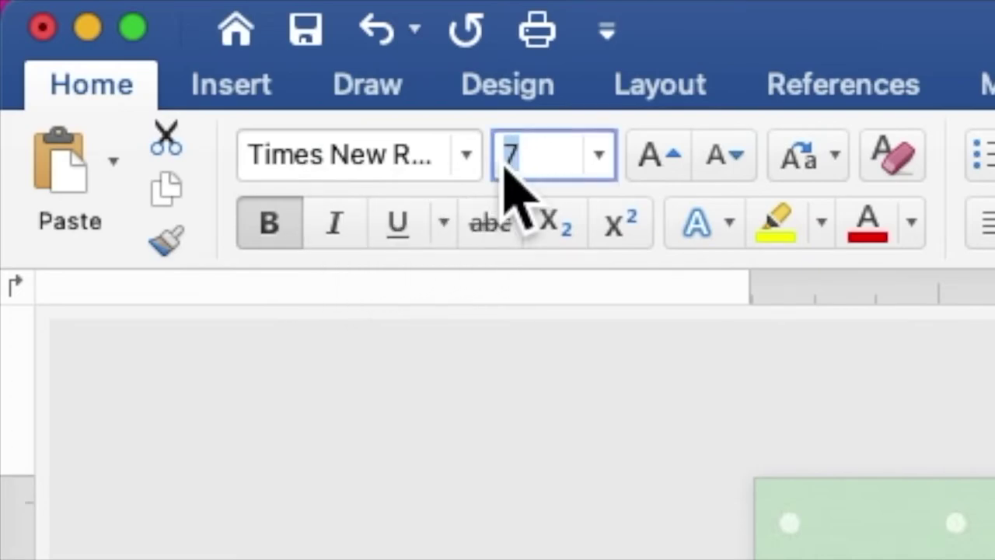
pyautogui.write('15')
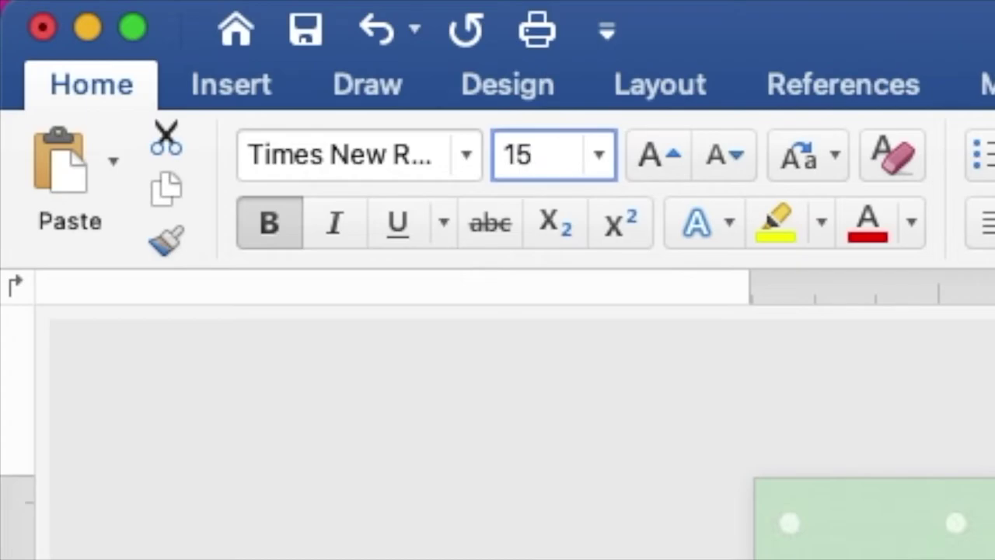
pyautogui.press('Return')
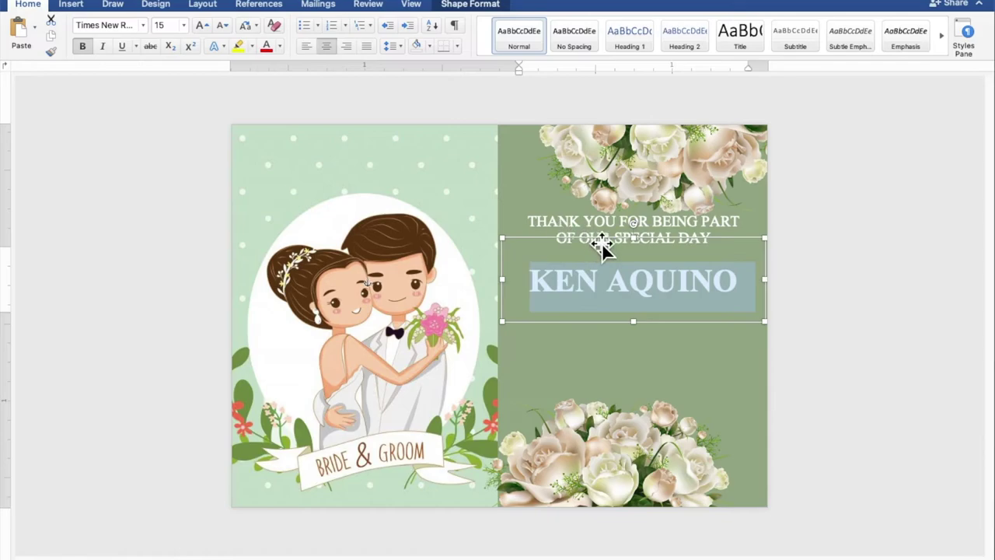
pyautogui.moveTo(647, 249); pyautogui.dragTo(647, 259)
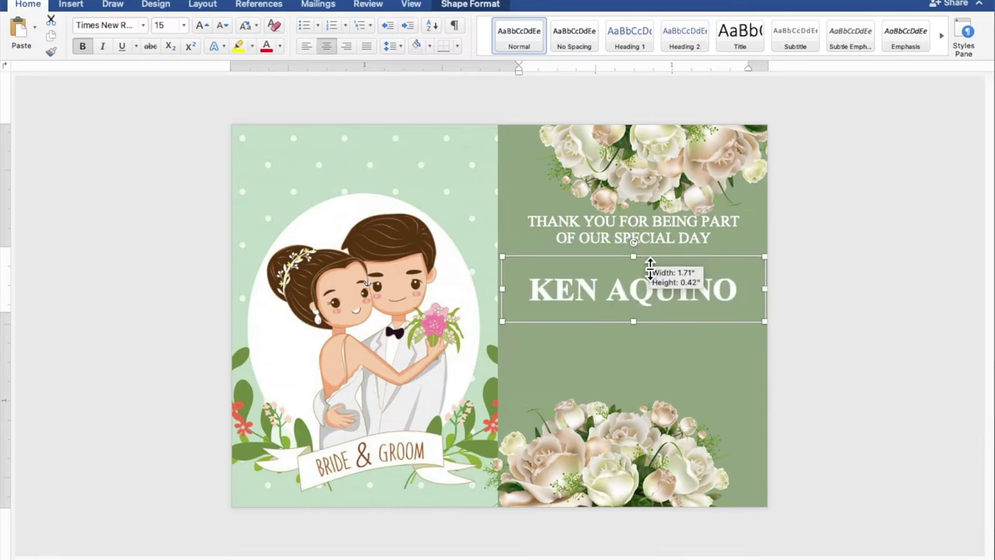
pyautogui.moveTo(649, 293); pyautogui.dragTo(649, 283)
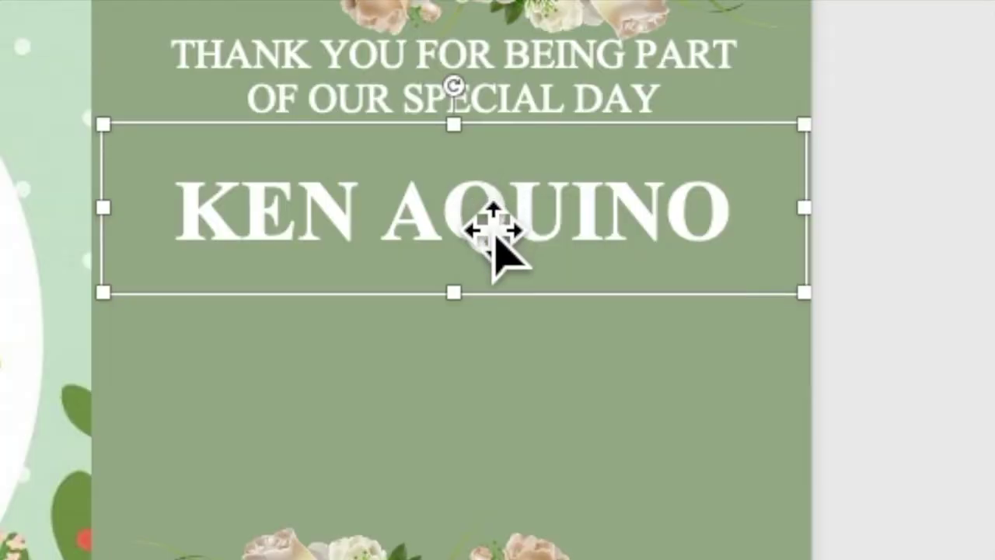
# Step: Paste a copy of the groom's name box and move it just below the original
pyautogui.rightClick(474, 210)
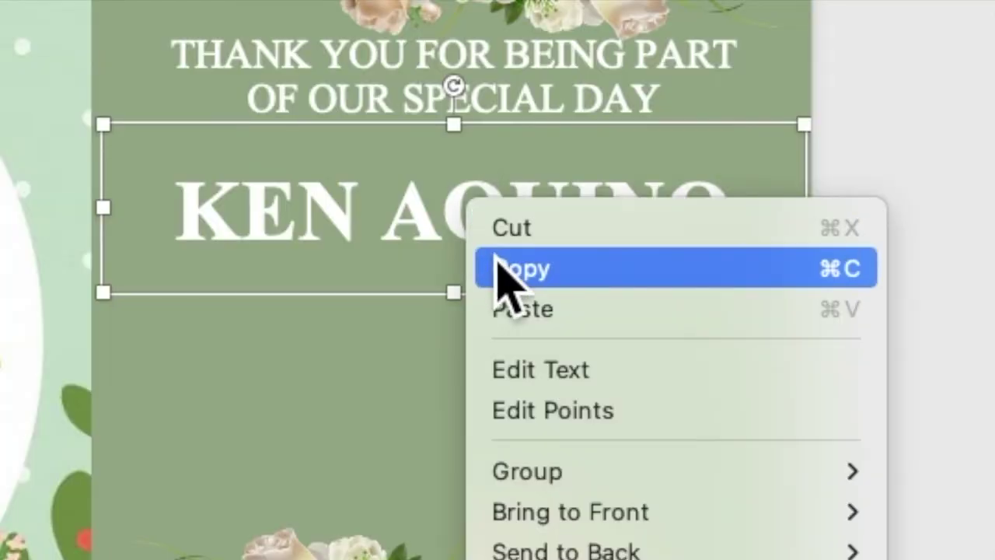
pyautogui.rightClick(472, 216)
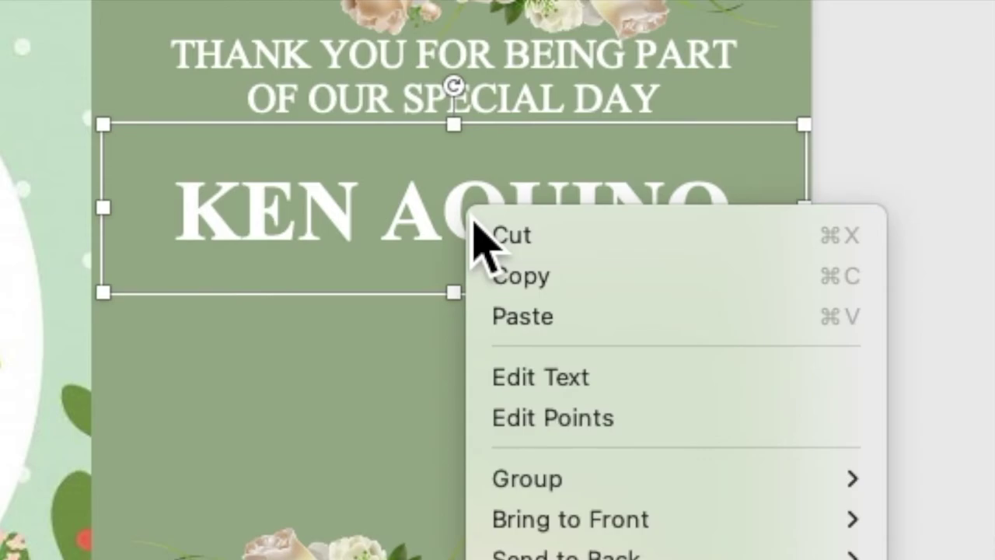
pyautogui.click(522, 327)
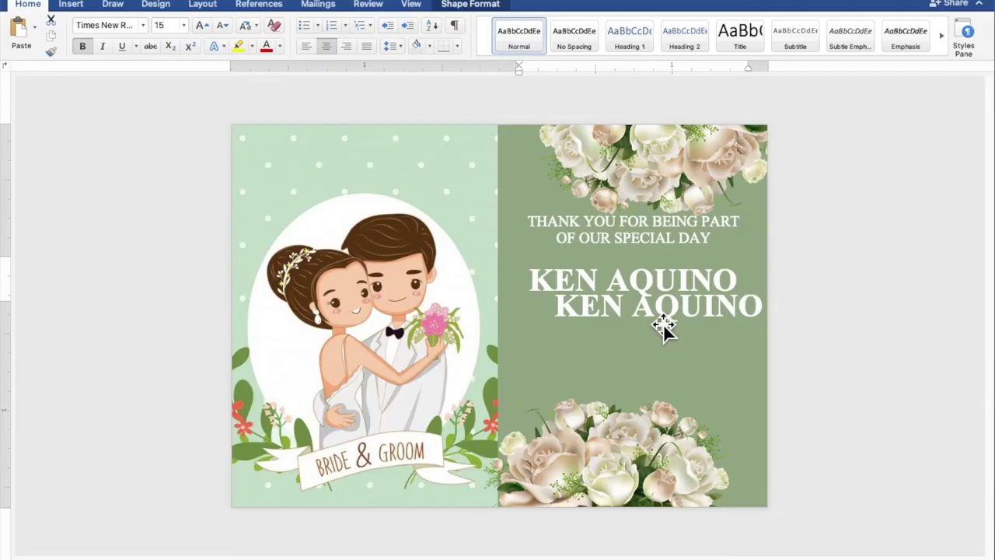
pyautogui.moveTo(658, 320); pyautogui.dragTo(633, 354)
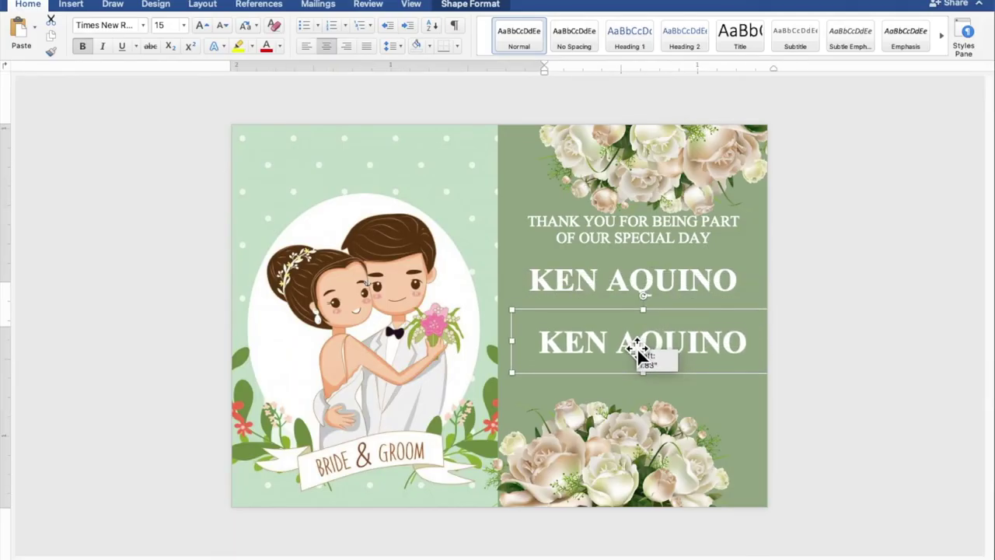
# Step: Replace the text in the copied box with the bride's name
pyautogui.click(637, 350)
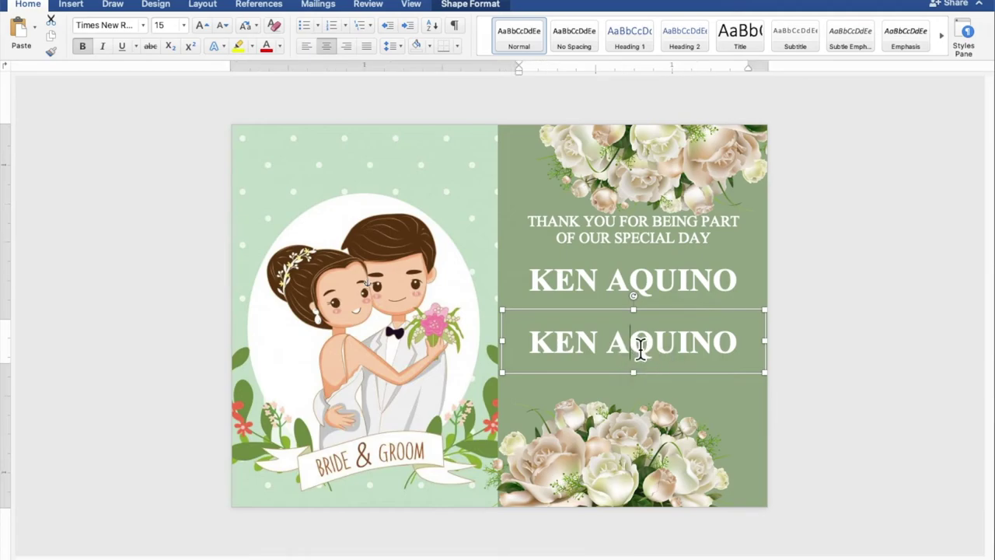
pyautogui.moveTo(753, 347); pyautogui.dragTo(561, 350)
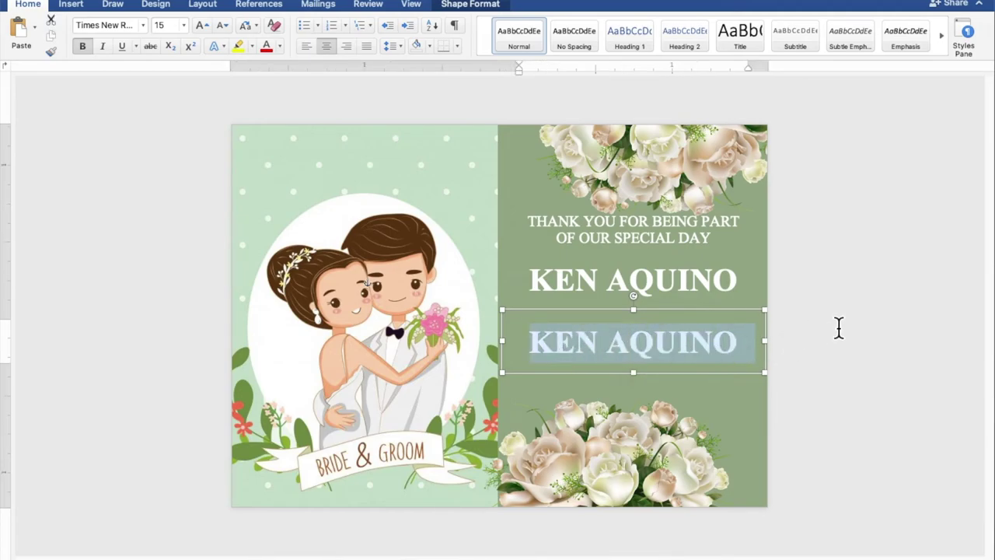
pyautogui.write('CASSYSORIANO')
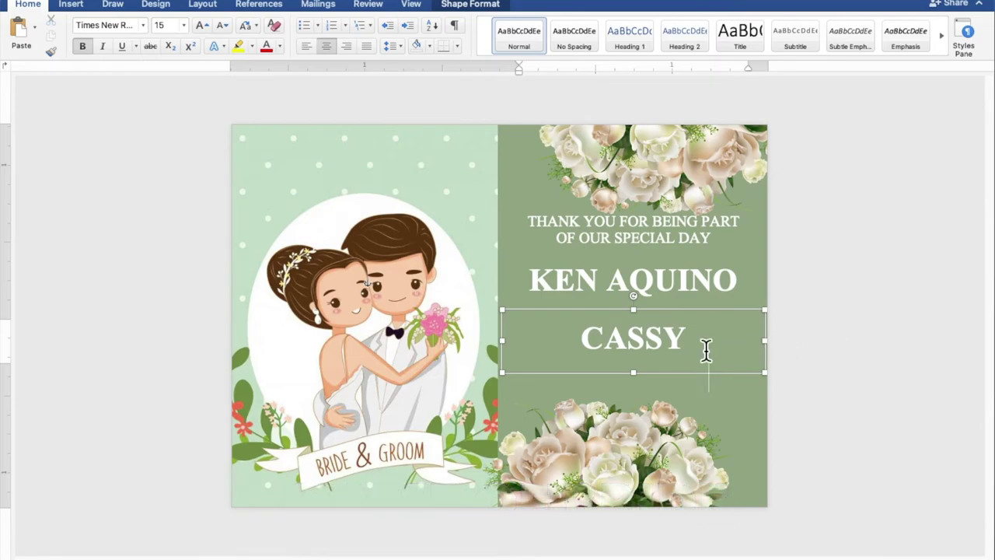
# Step: Widen the bride's name box so her full name fits on one line, centred
pyautogui.moveTo(515, 349); pyautogui.dragTo(479, 351)
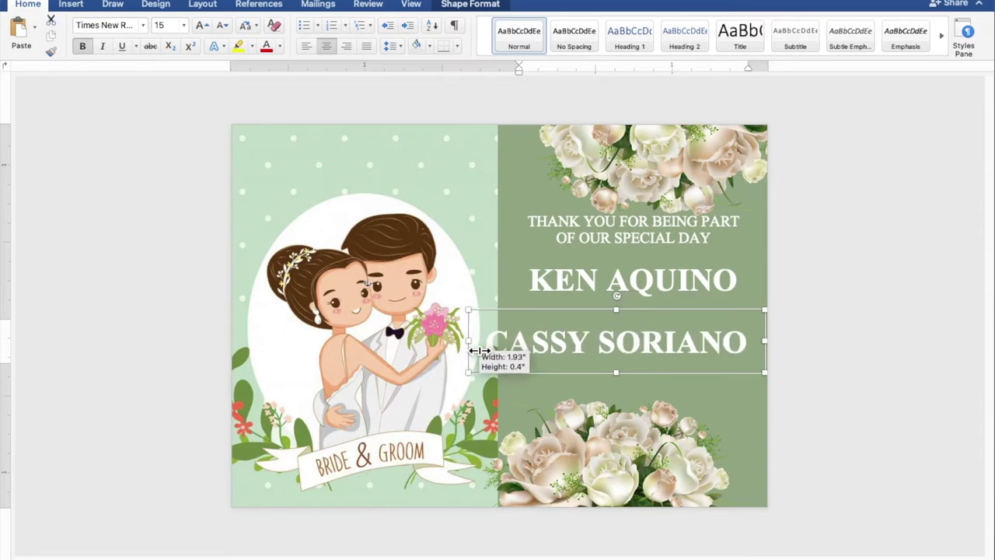
pyautogui.moveTo(475, 350); pyautogui.dragTo(472, 350)
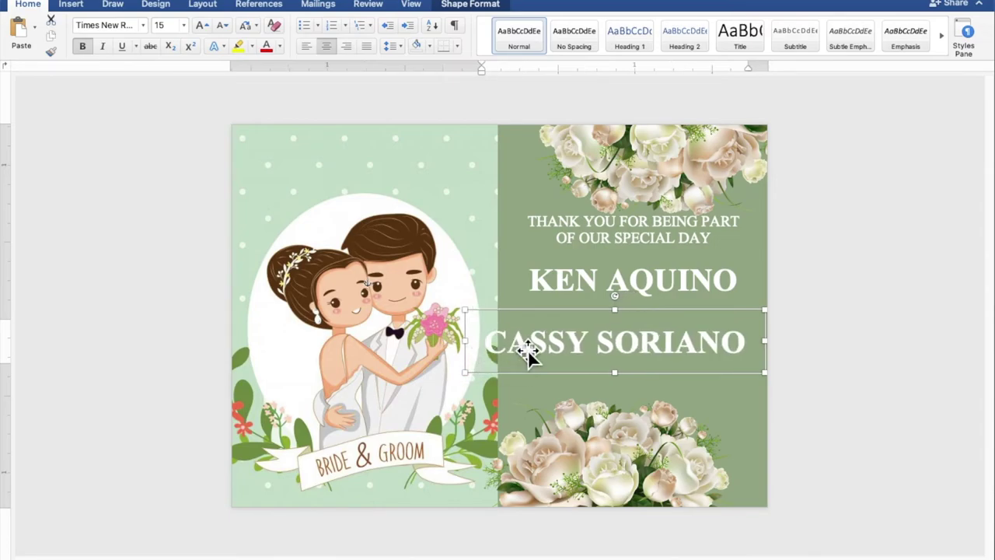
pyautogui.moveTo(539, 356); pyautogui.dragTo(555, 355)
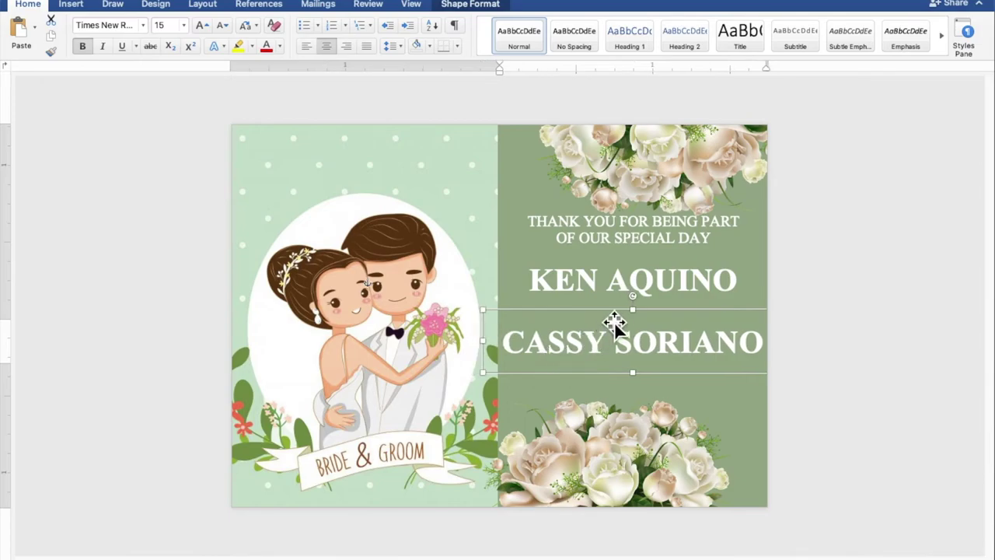
# Step: Shift the groom's name and thank-you message boxes slightly lower
pyautogui.click(665, 300)
pyautogui.moveTo(669, 304); pyautogui.dragTo(674, 312)
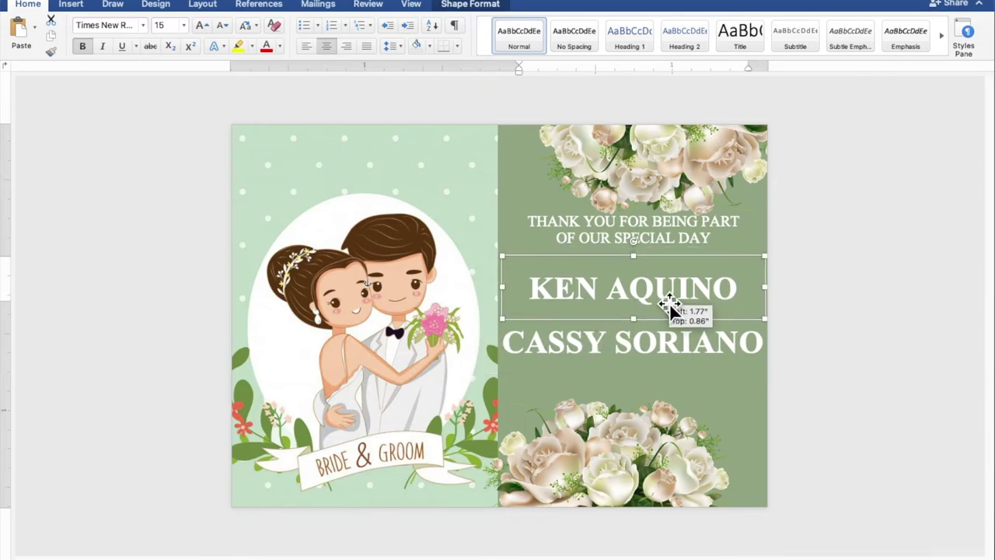
pyautogui.click(678, 251)
pyautogui.moveTo(678, 252); pyautogui.dragTo(673, 258)
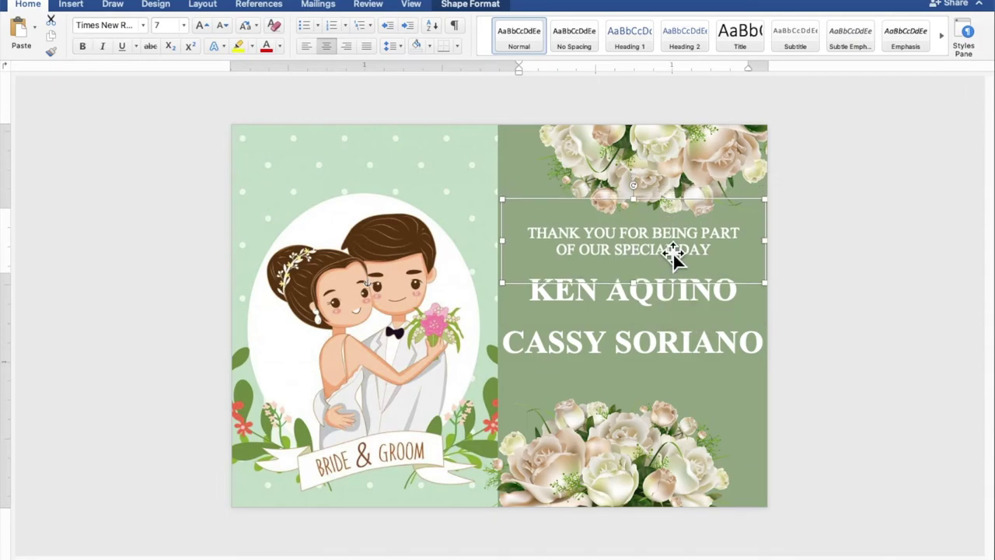
# Step: Duplicate the thank-you message box and move the copy below the bride's name
pyautogui.rightClick(667, 246)
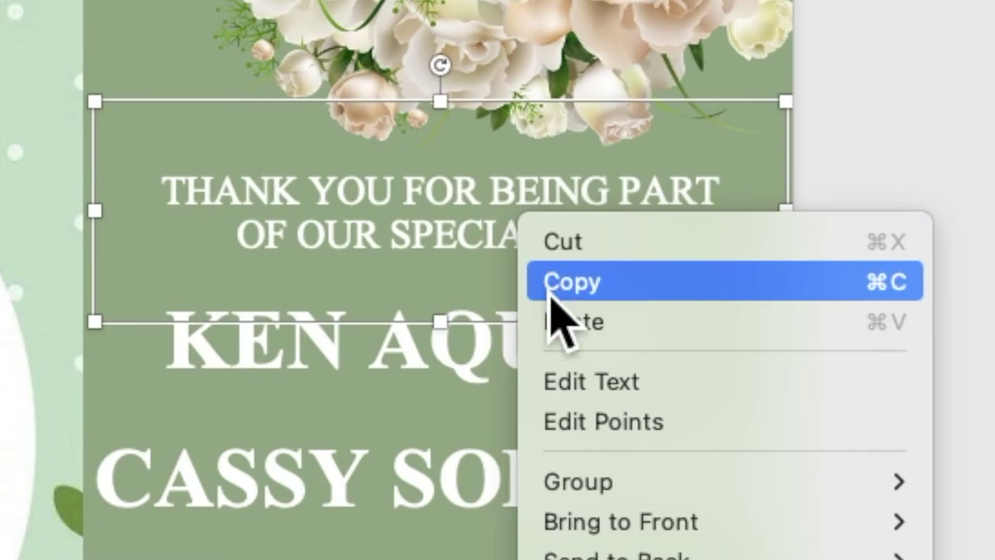
pyautogui.click(549, 282)
pyautogui.rightClick(507, 209)
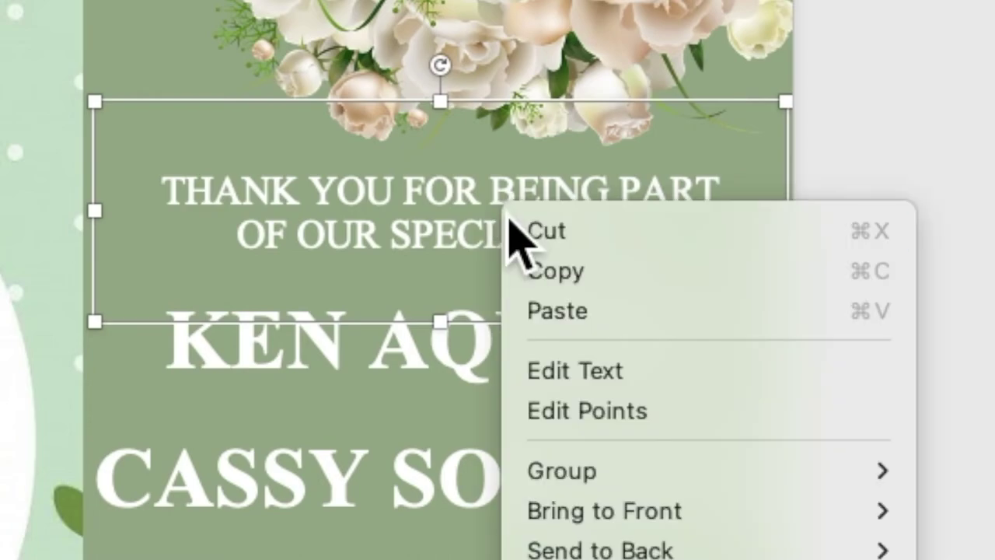
pyautogui.click(553, 311)
pyautogui.click(553, 311)
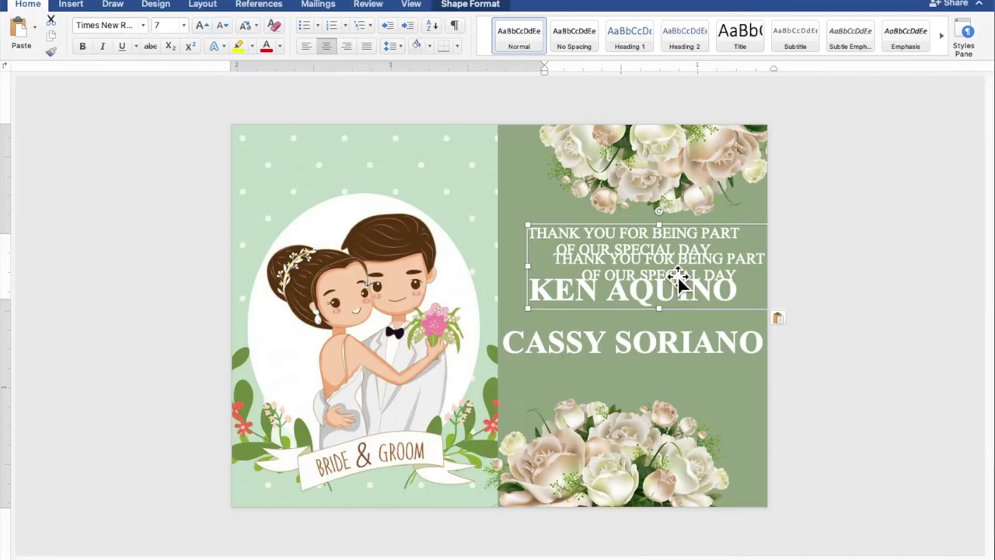
pyautogui.moveTo(677, 278); pyautogui.dragTo(649, 386)
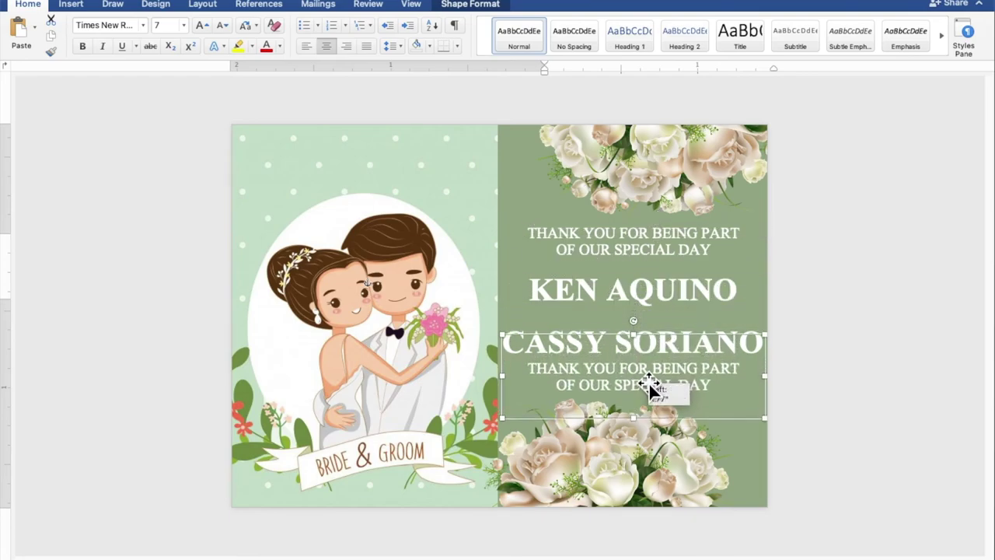
# Step: Change the copy's text to AND and shrink it to fit between the names
pyautogui.moveTo(716, 393); pyautogui.dragTo(538, 381)
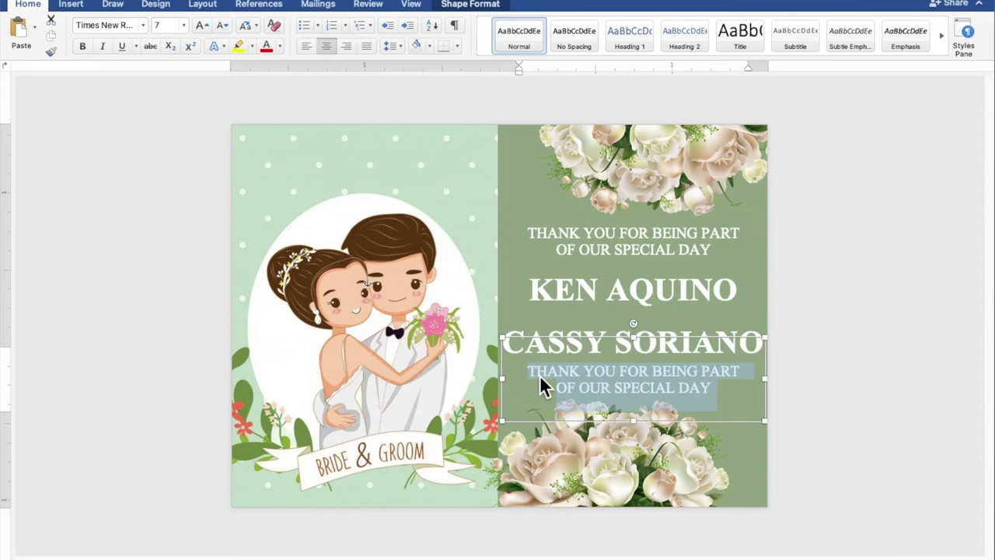
pyautogui.write('AND')
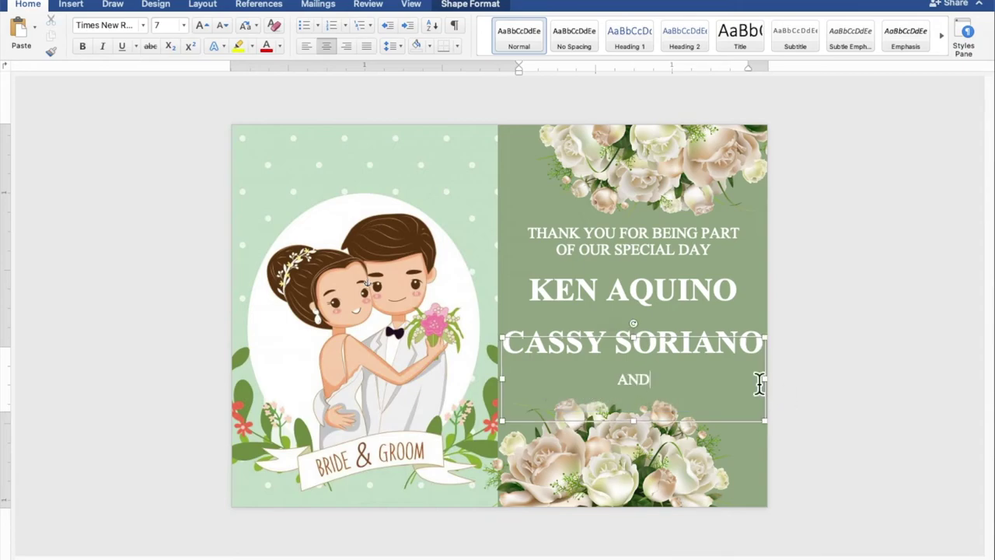
pyautogui.moveTo(640, 339)
pyautogui.mouseDown()
pyautogui.moveTo(648, 372)
pyautogui.moveTo(652, 327)
pyautogui.mouseUp()
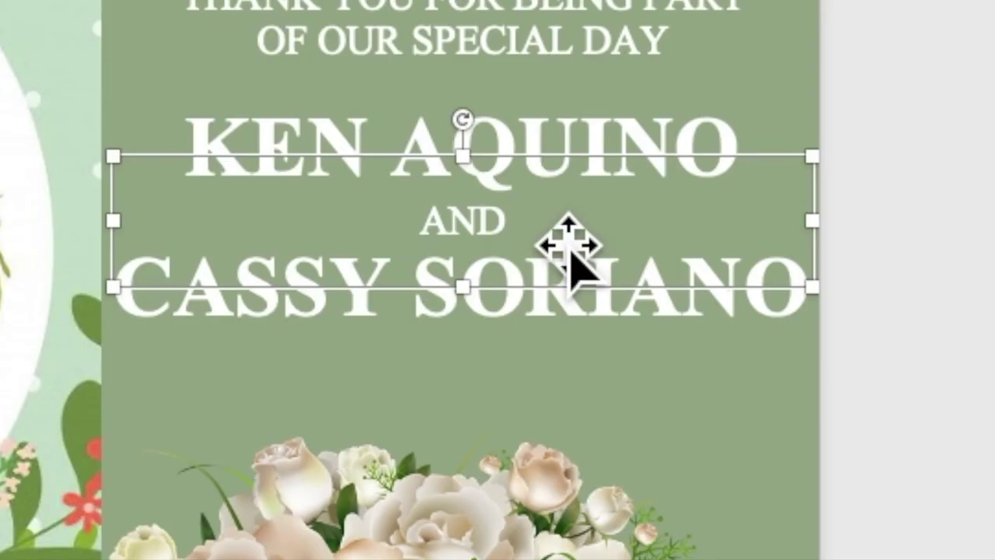
# Step: Duplicate the AND box below the bride's name and change its text to 'SEPTEMBER 30, 2022'
pyautogui.rightClick(542, 212)
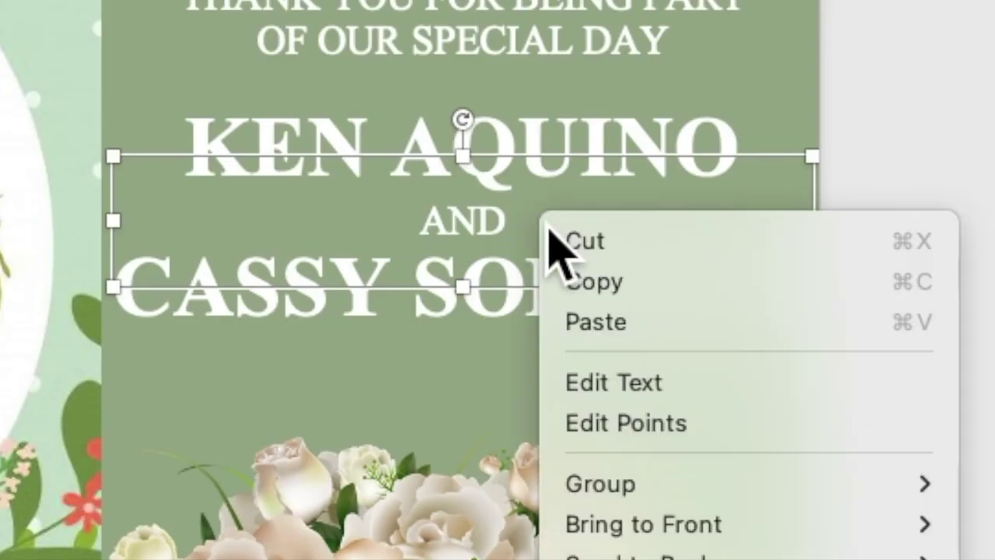
pyautogui.click(577, 285)
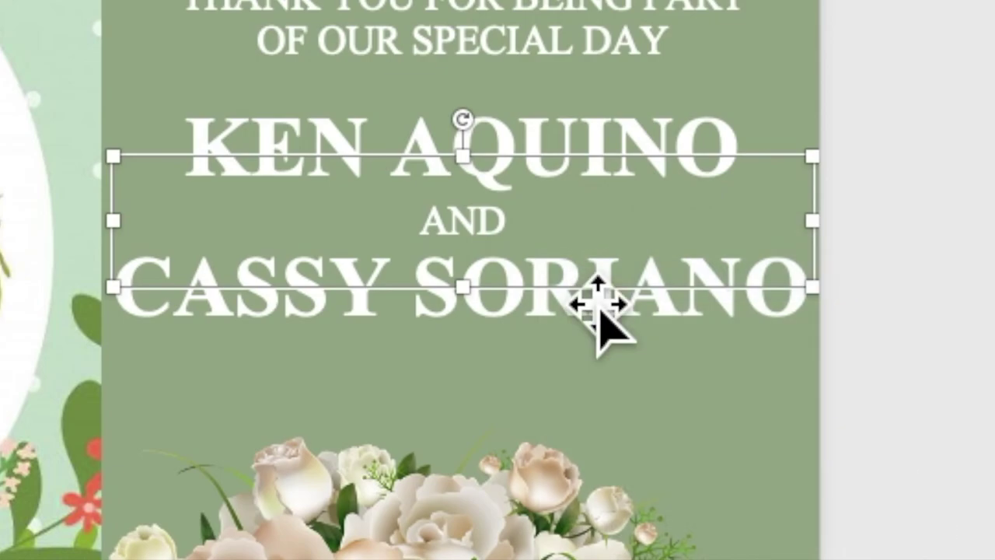
pyautogui.rightClick(472, 240)
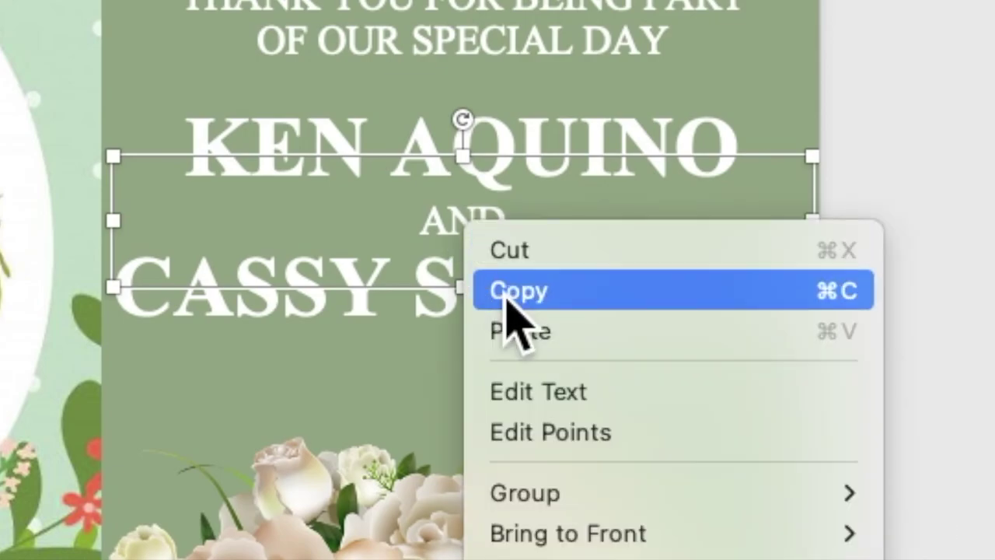
pyautogui.click(523, 333)
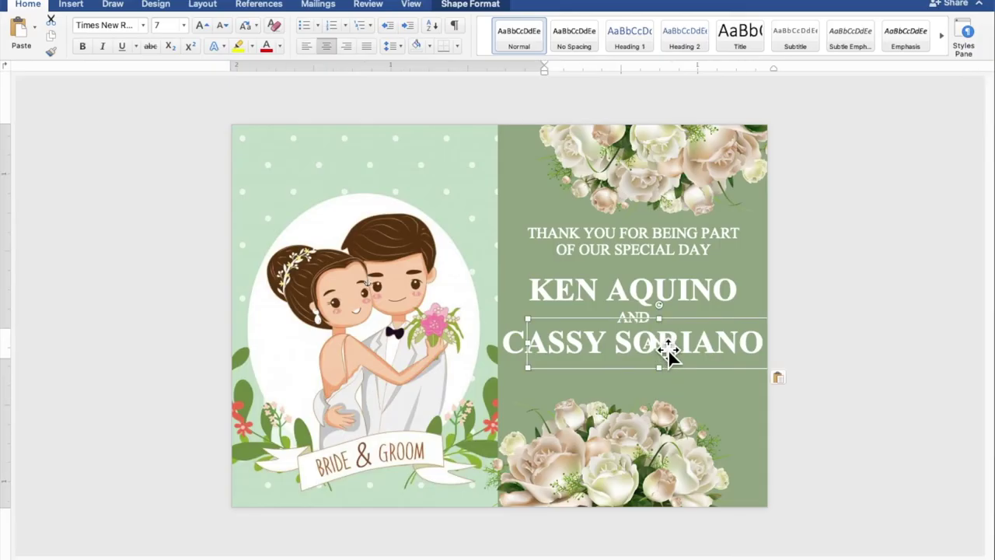
pyautogui.moveTo(665, 359); pyautogui.dragTo(646, 389)
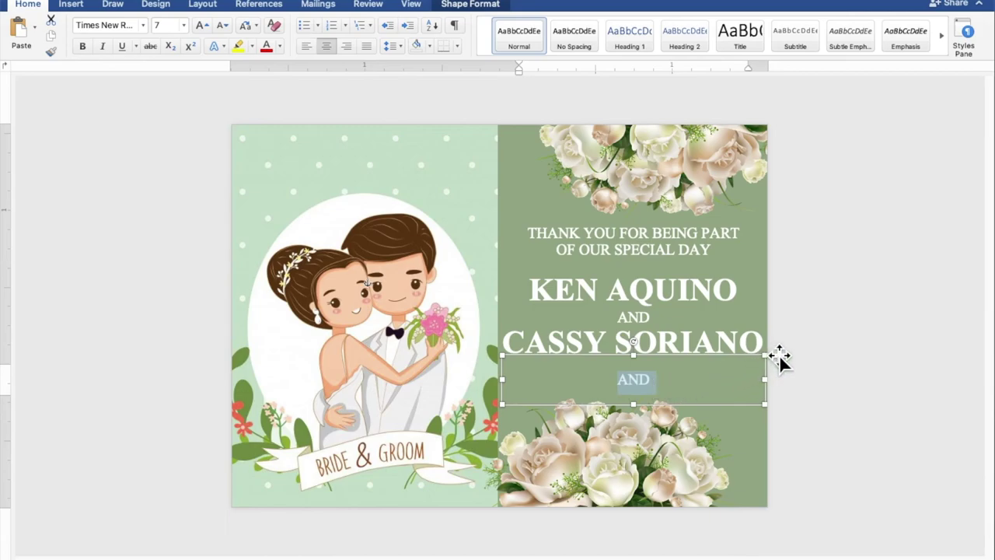
pyautogui.write('SEPTEMBER ')
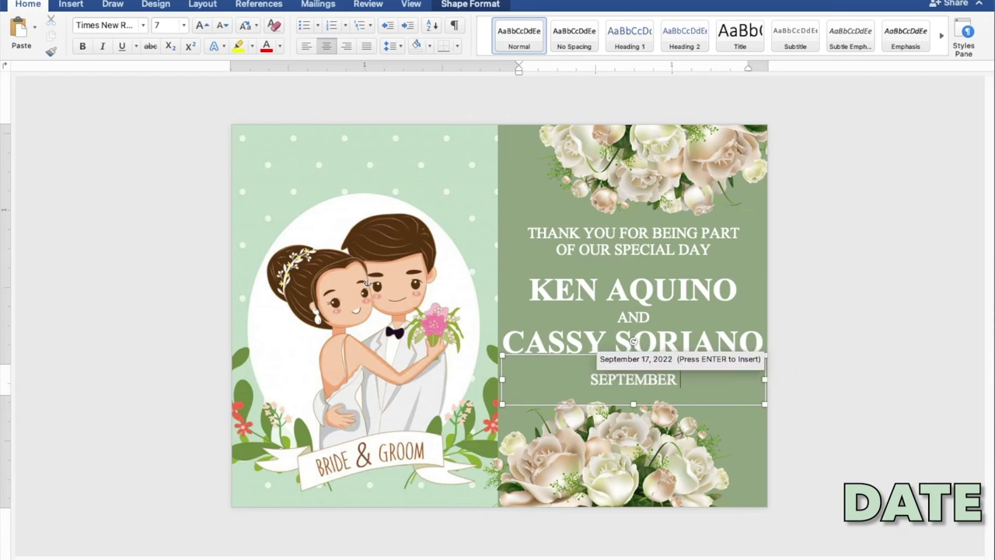
pyautogui.write('30, 2022')
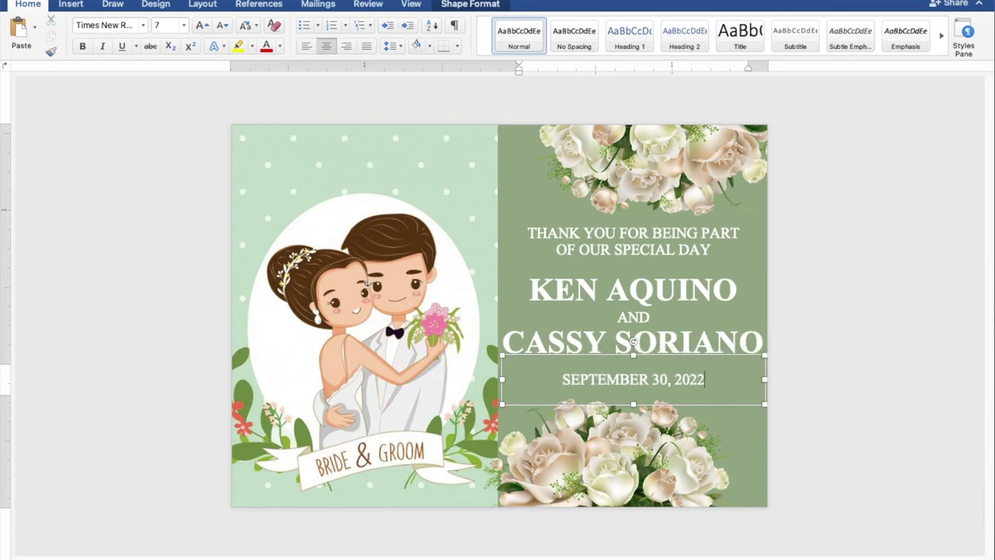
pyautogui.press('Down')
pyautogui.press('Down')
pyautogui.press('Down')
# Step: Nudge the AND and bride's name down and the thank-you message up, then deselect
pyautogui.click(703, 347)
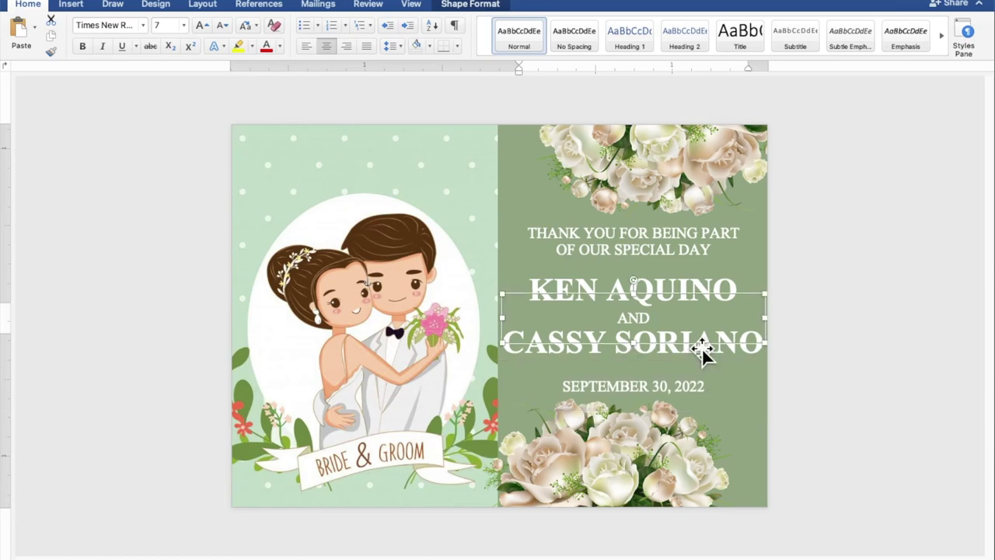
pyautogui.click(705, 360)
pyautogui.press('Down')
pyautogui.click(680, 268)
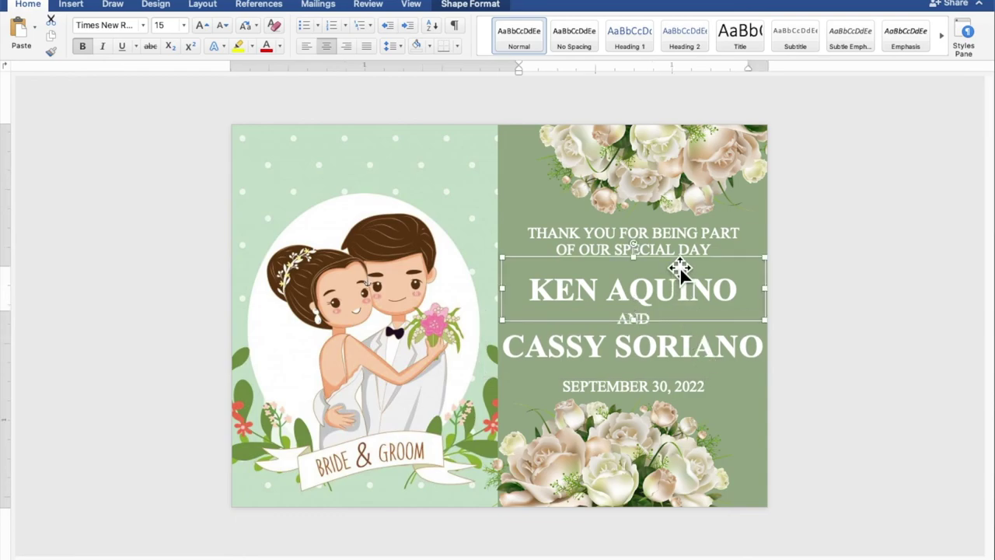
pyautogui.click(685, 254)
pyautogui.press('Up')
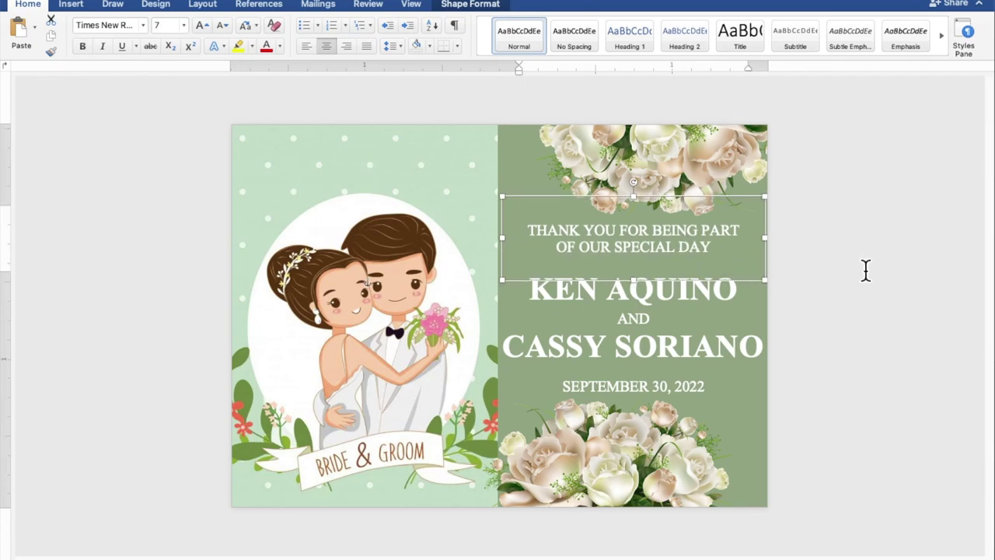
pyautogui.click(881, 267)
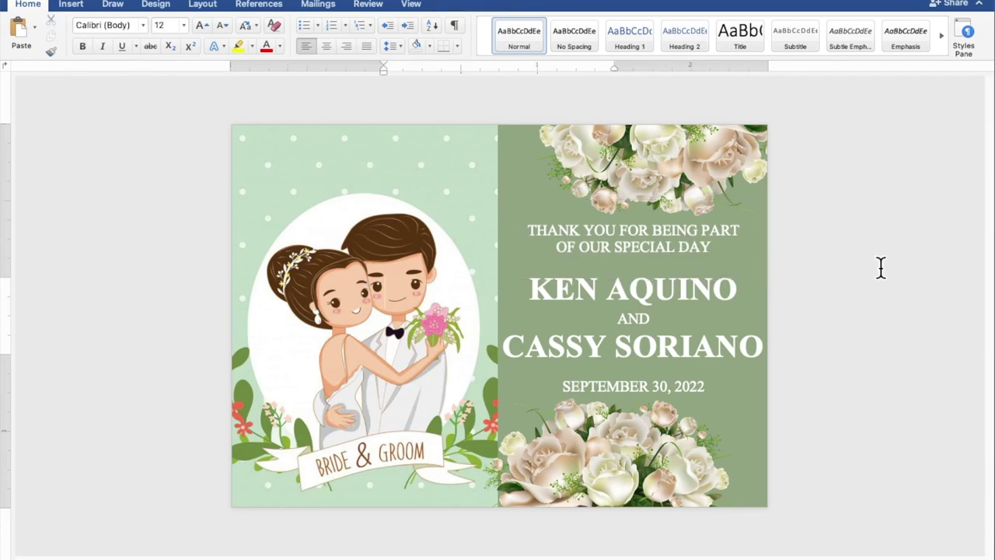